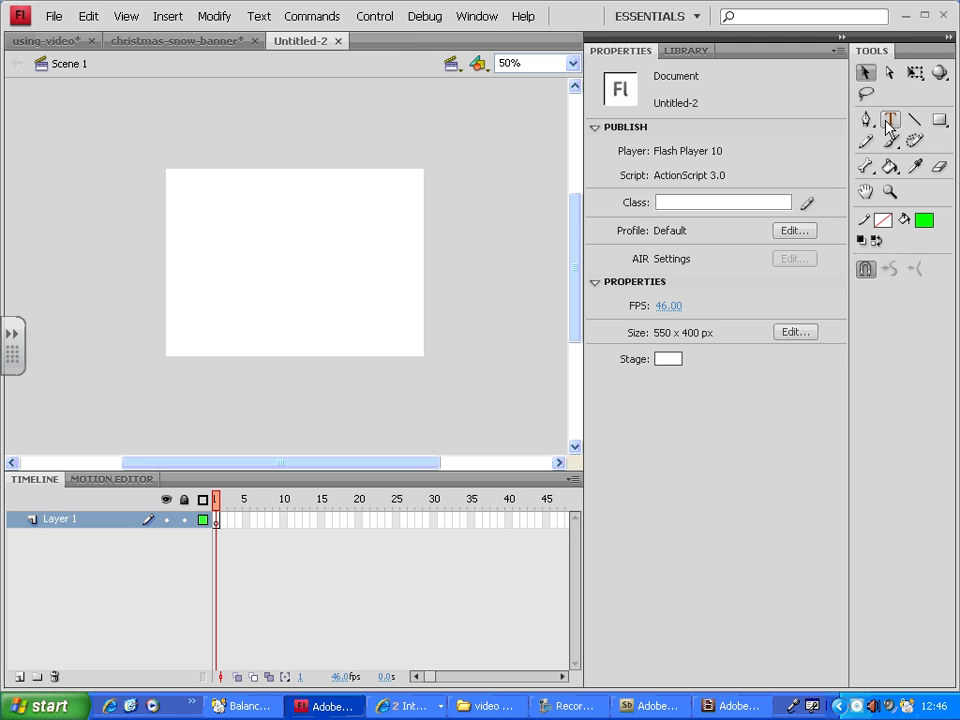
# Draw a rectangle about 110 x 58 px with a green radial gradient fill and no stroke near the stage's upper left
pyautogui.click(937, 130)
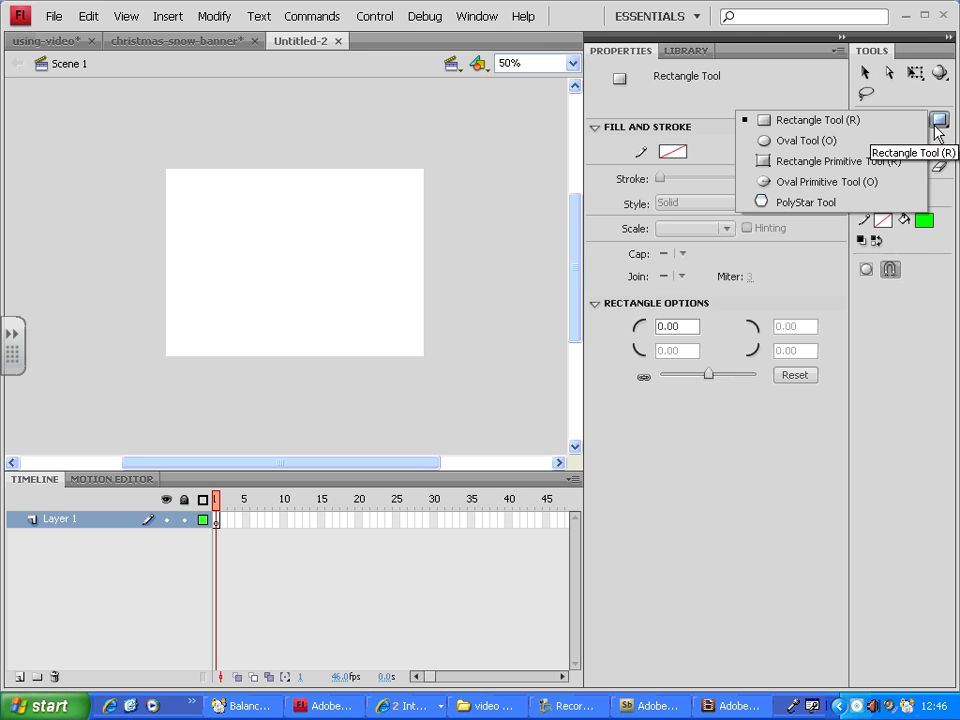
pyautogui.click(846, 120)
pyautogui.click(789, 151)
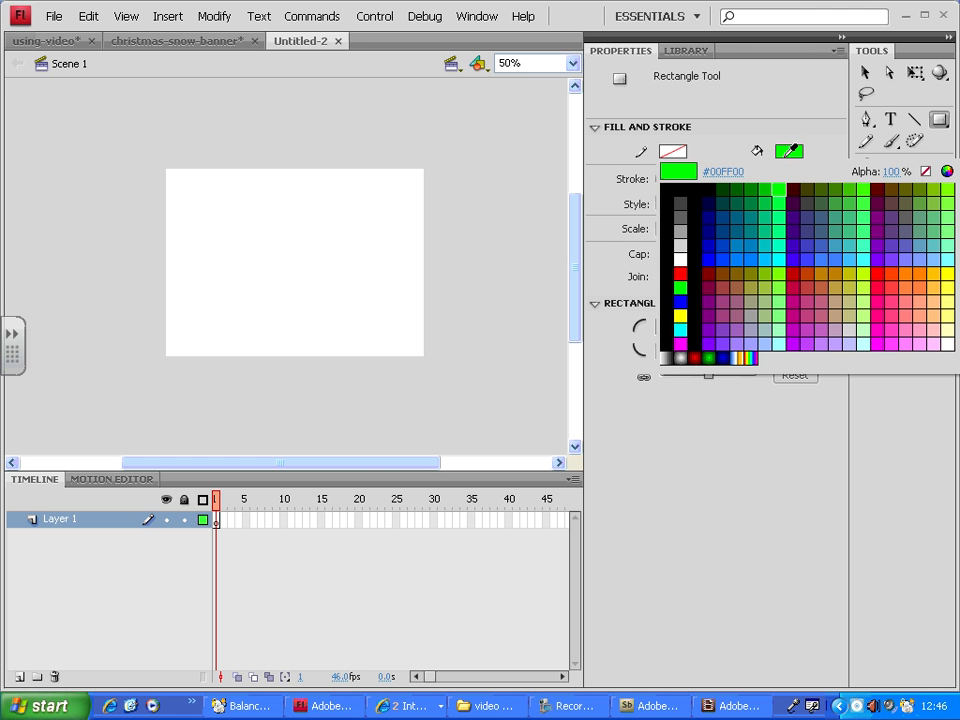
pyautogui.click(709, 357)
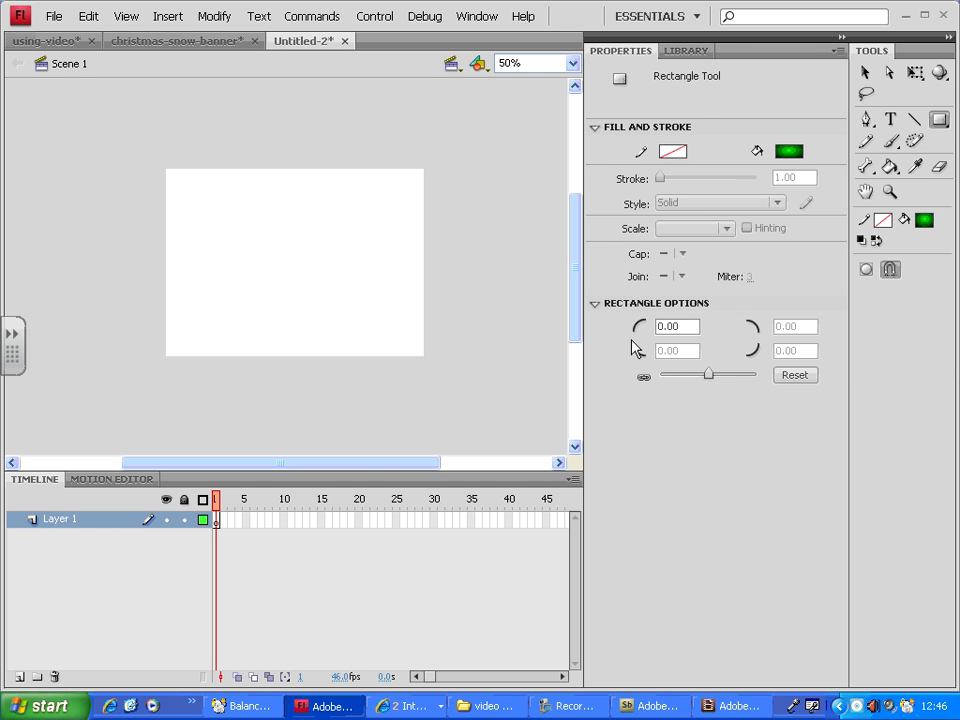
pyautogui.moveTo(193, 201); pyautogui.dragTo(244, 227)
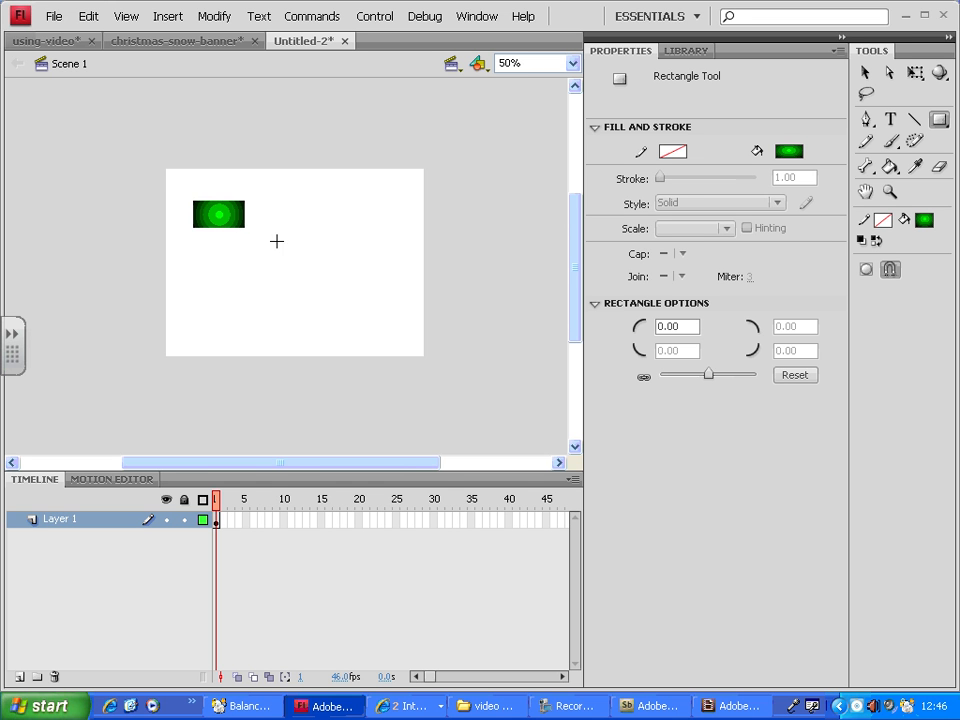
# Select the gradient rectangle and start converting it to a symbol, setting the symbol type to Button
pyautogui.hotkey('ctrl', '1')
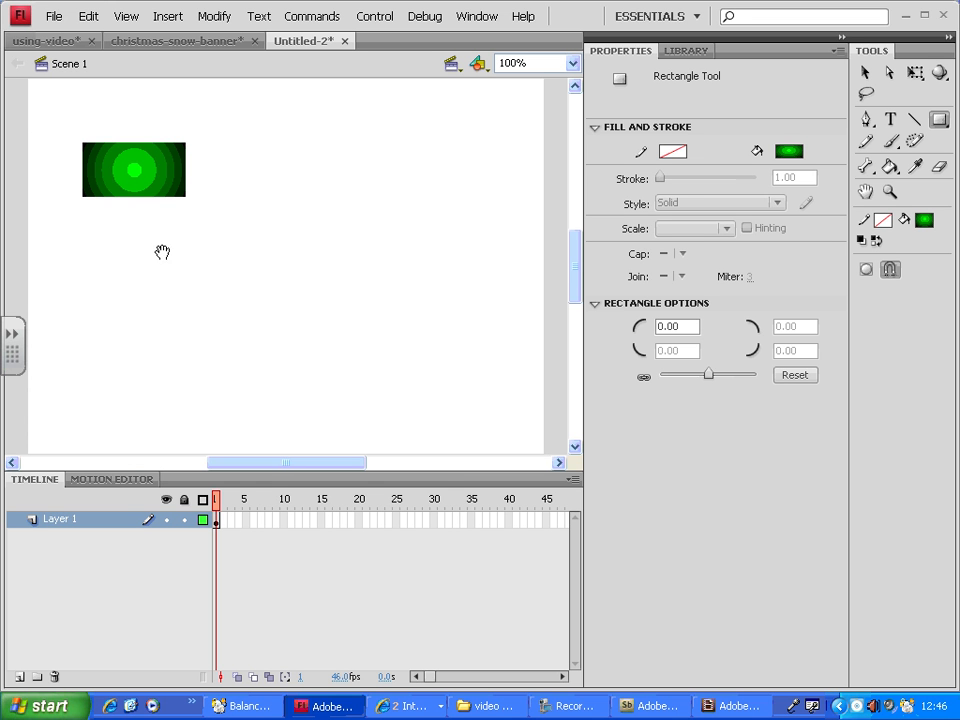
pyautogui.moveTo(162, 252); pyautogui.dragTo(189, 302)
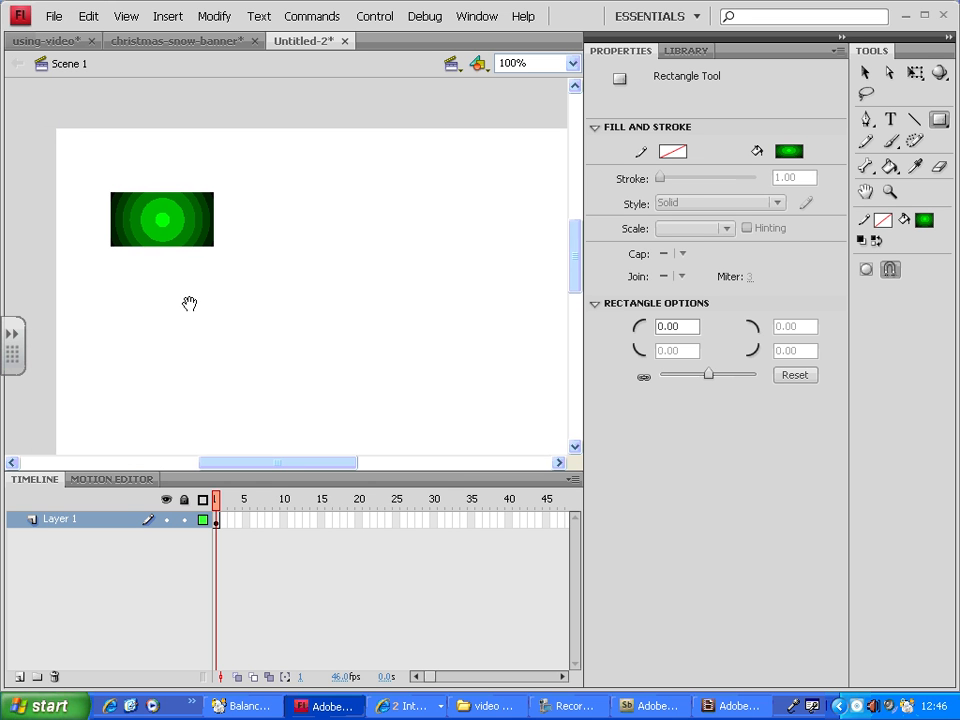
pyautogui.click(865, 72)
pyautogui.click(175, 235)
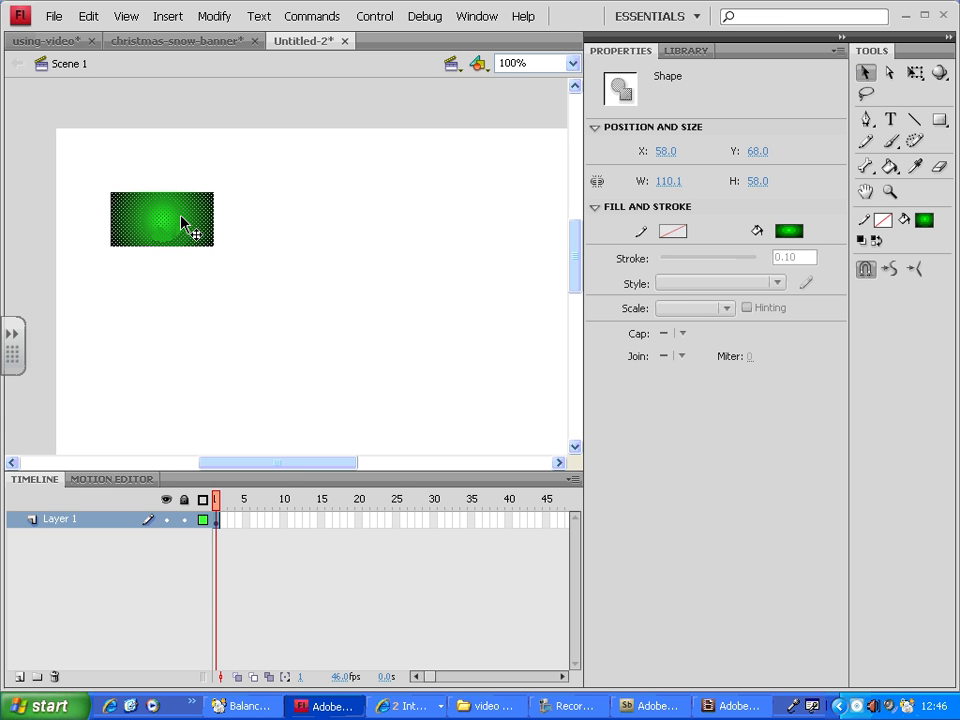
pyautogui.click(218, 18)
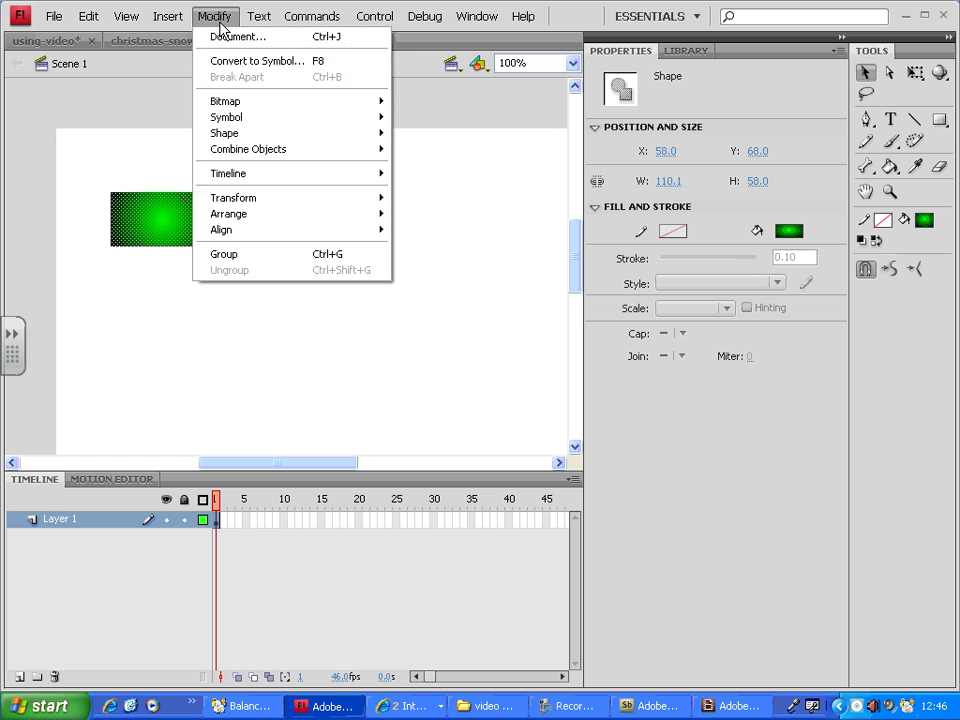
pyautogui.click(306, 62)
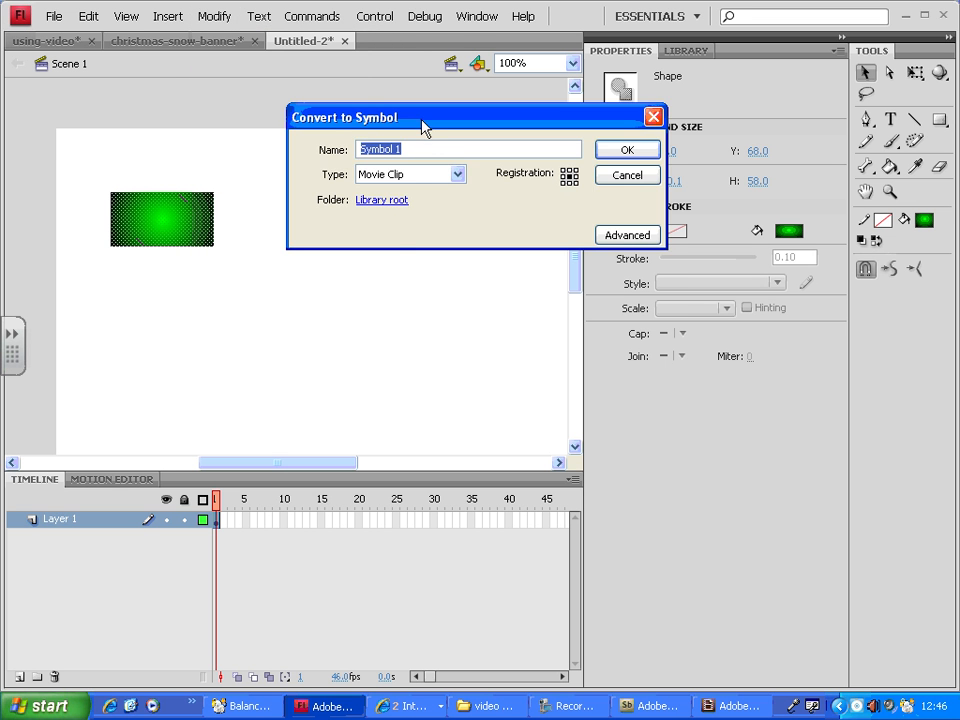
pyautogui.moveTo(424, 122); pyautogui.dragTo(424, 184)
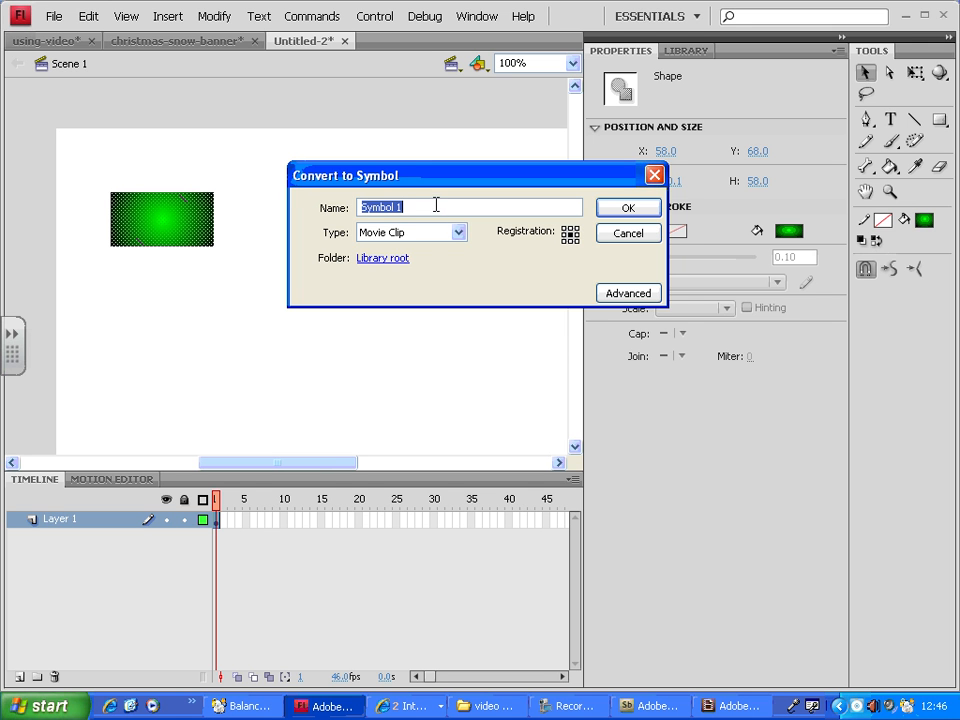
pyautogui.click(458, 232)
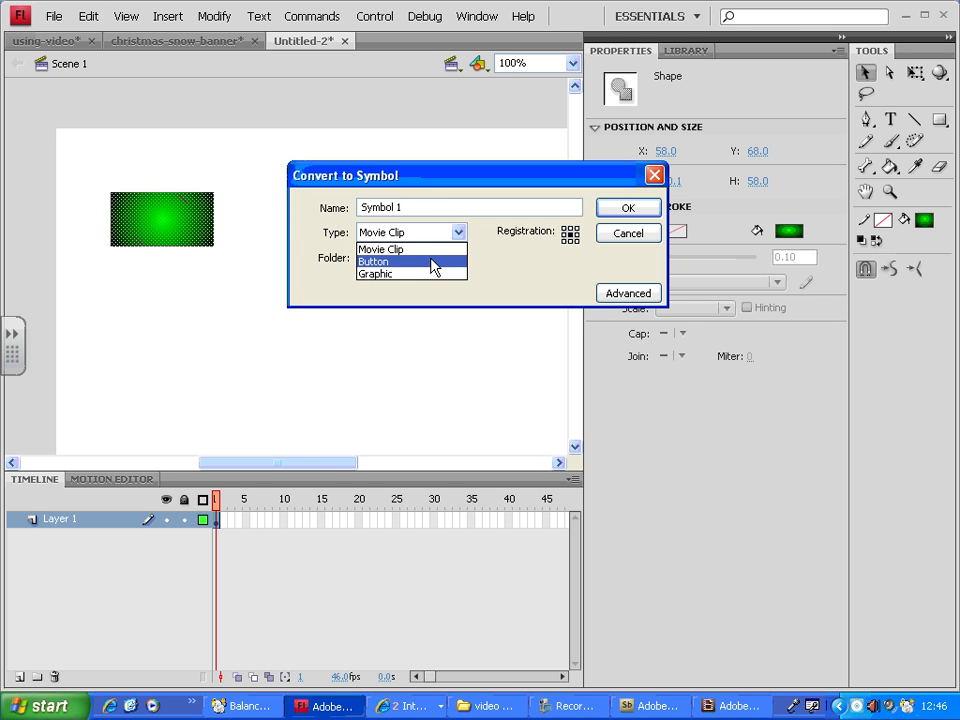
pyautogui.click(432, 262)
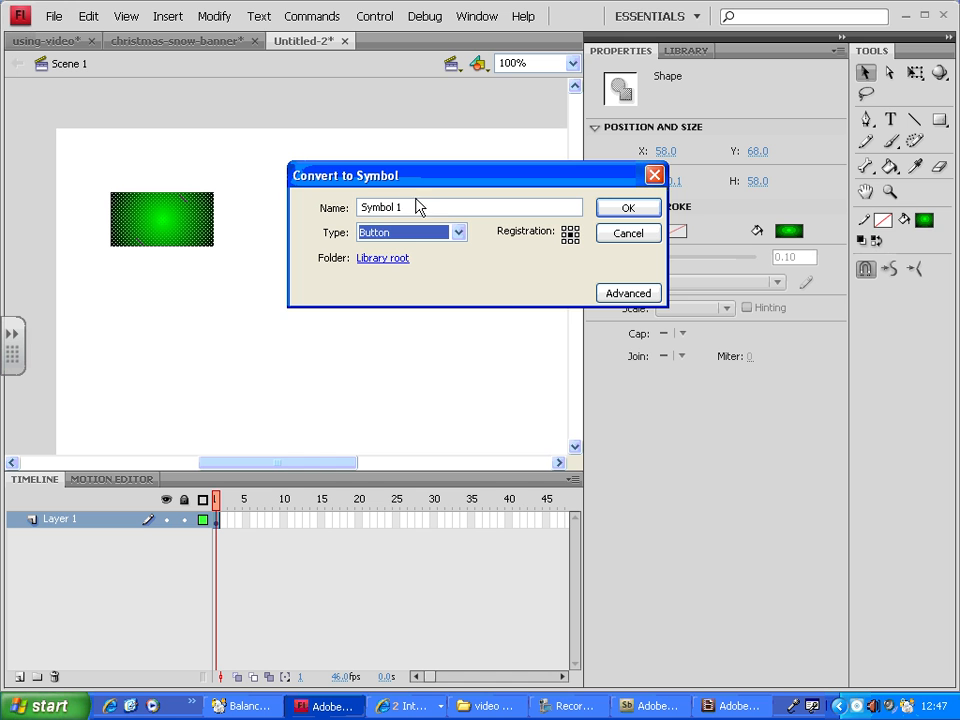
# Name the new button symbol LINK-btn and confirm the conversion
pyautogui.moveTo(418, 208); pyautogui.dragTo(350, 217)
pyautogui.write('Bu')
pyautogui.press('BackSpace')
pyautogui.press('BackSpace')
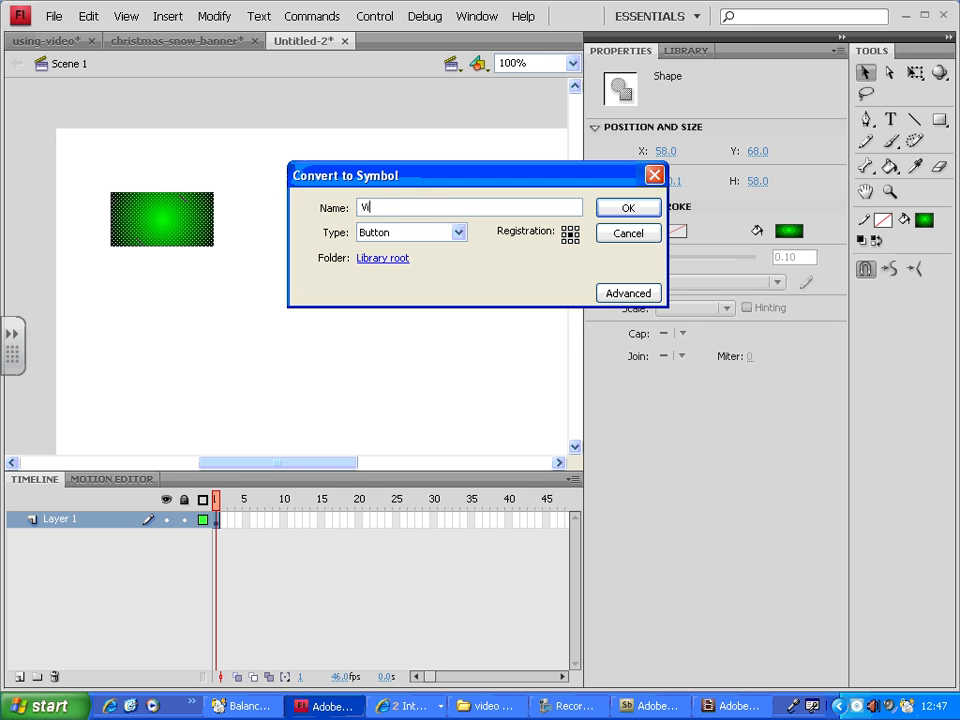
pyautogui.write('LINK-btn')
pyautogui.click(628, 210)
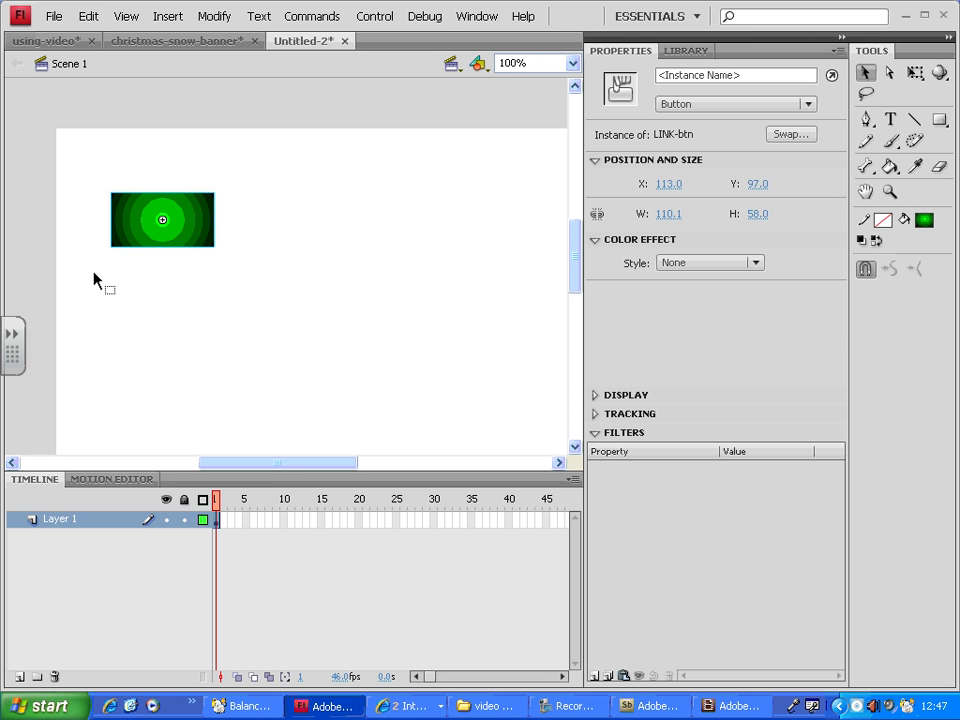
# Show the library and delete the button instance from the stage
pyautogui.moveTo(193, 242); pyautogui.dragTo(185, 236)
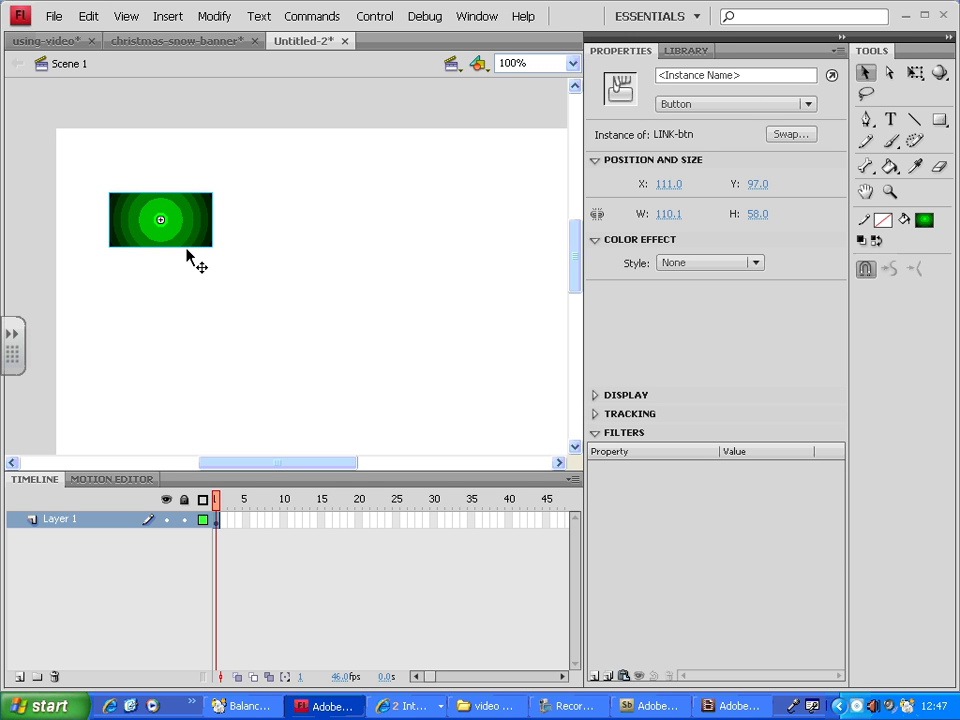
pyautogui.click(687, 50)
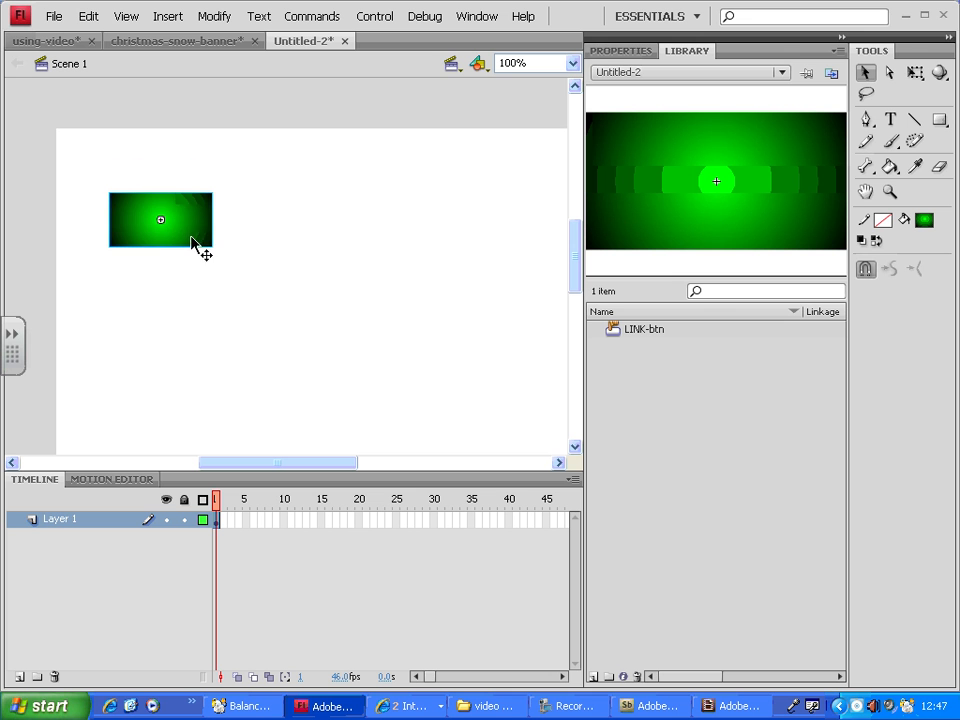
pyautogui.moveTo(193, 244)
pyautogui.mouseDown()
pyautogui.moveTo(215, 250)
pyautogui.moveTo(177, 221)
pyautogui.moveTo(184, 246)
pyautogui.mouseUp()
pyautogui.press('Delete')
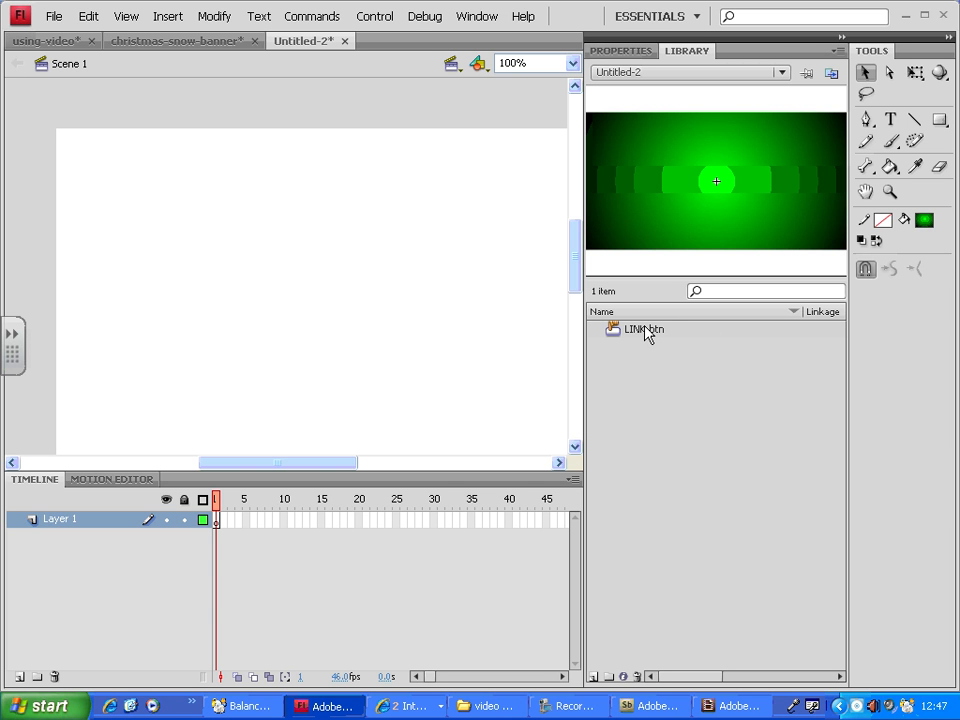
# Place a LINK-btn instance from the library onto the stage and delete the extra second copy
pyautogui.moveTo(647, 328); pyautogui.dragTo(145, 198)
pyautogui.moveTo(619, 334); pyautogui.dragTo(217, 307)
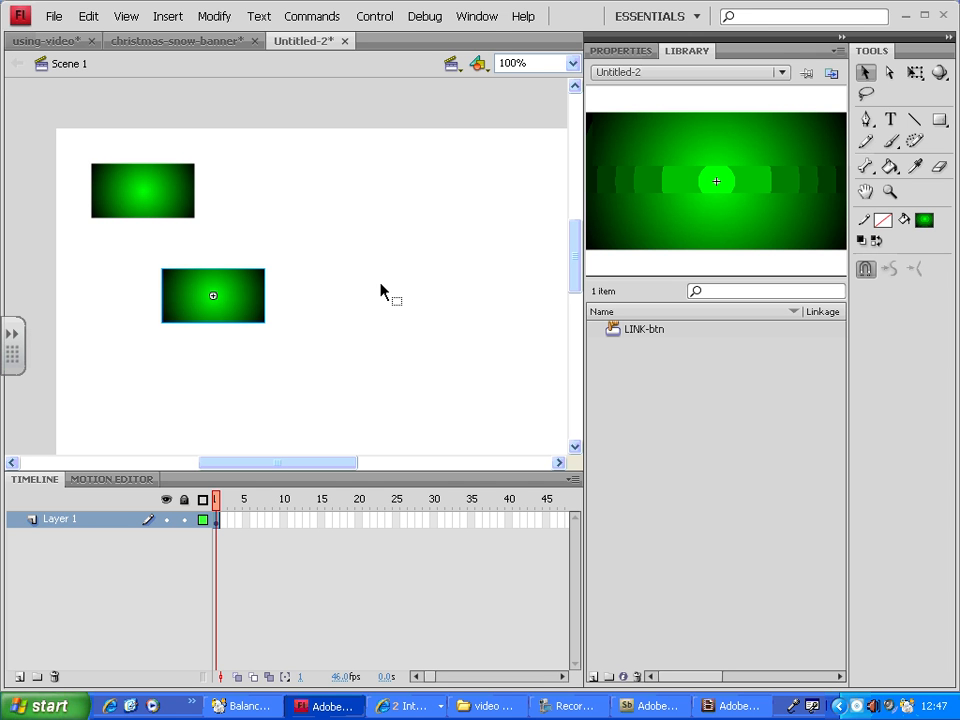
pyautogui.press('Delete')
# Move the button slightly, test the movie in a preview window and close it
pyautogui.moveTo(163, 196); pyautogui.dragTo(196, 208)
pyautogui.hotkey('ctrl', 'Return')
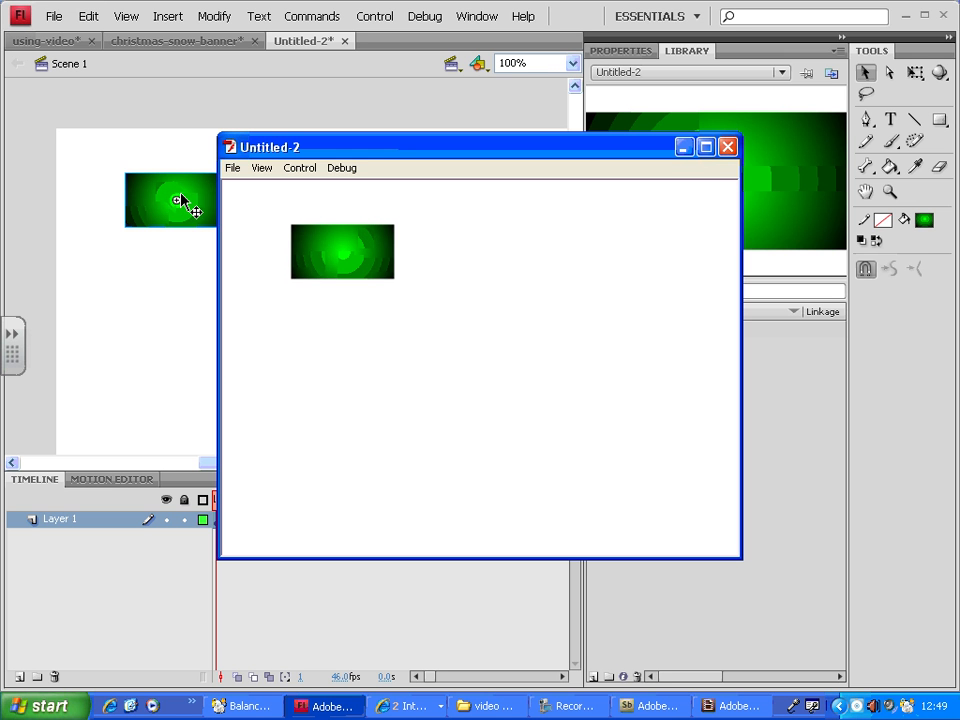
pyautogui.click(729, 148)
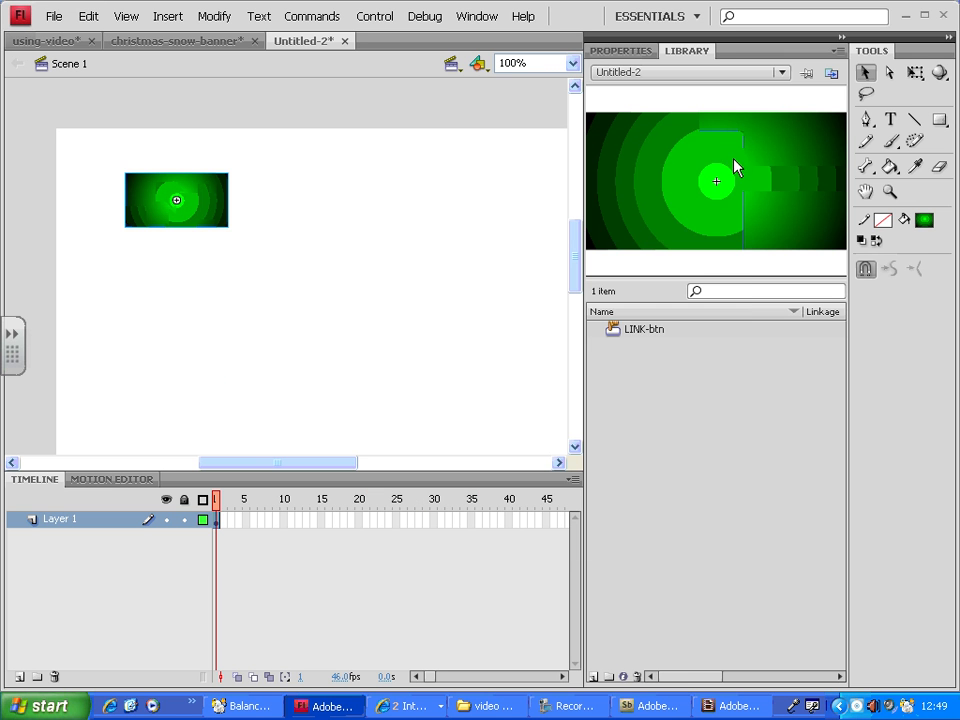
# Open the LINK-btn button for editing in symbol mode and enlarge the timeline panel
pyautogui.moveTo(210, 218); pyautogui.dragTo(229, 229)
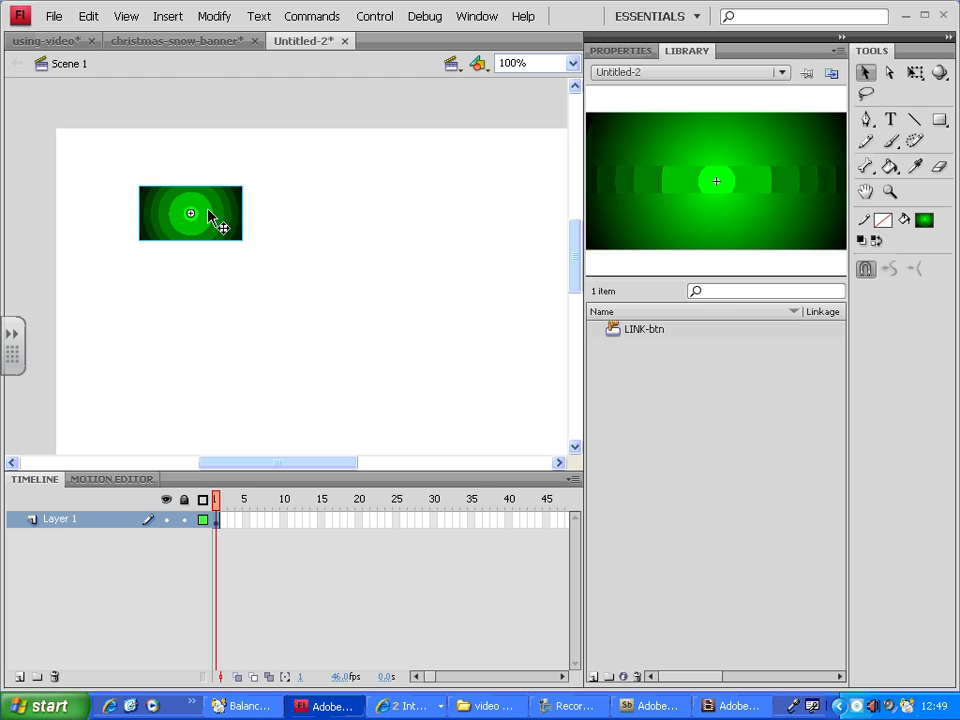
pyautogui.doubleClick(227, 222)
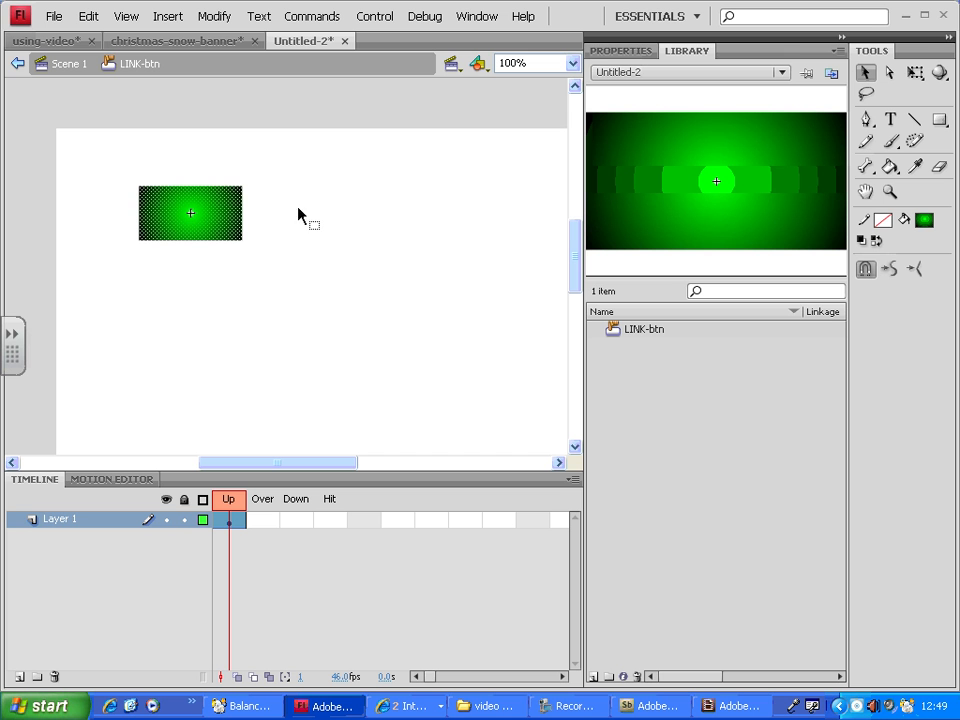
pyautogui.moveTo(285, 150); pyautogui.dragTo(190, 283)
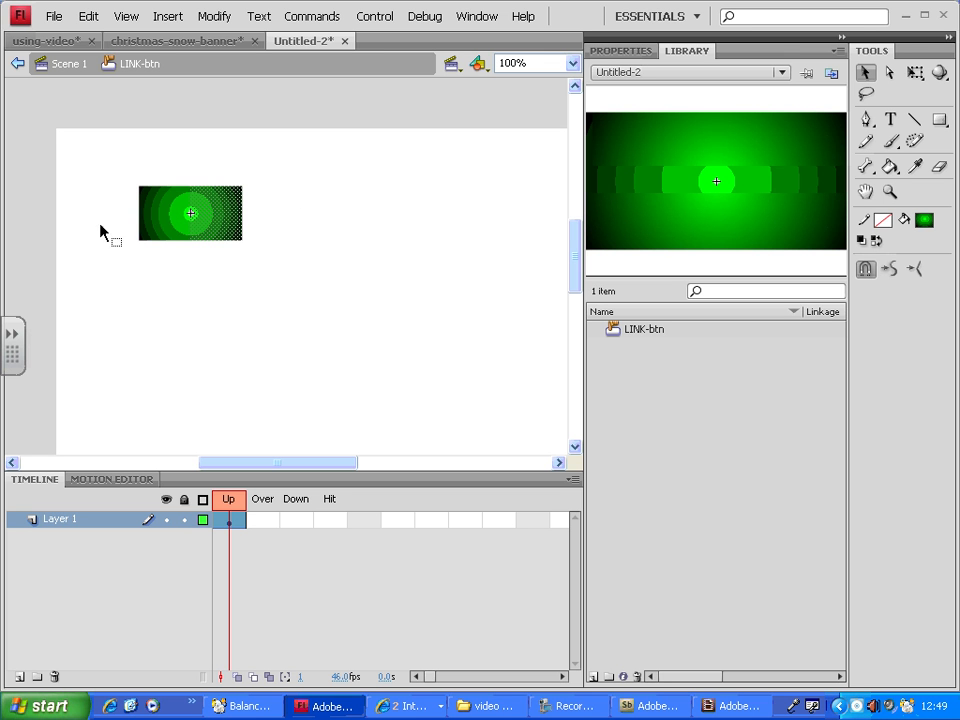
pyautogui.moveTo(92, 210); pyautogui.dragTo(304, 279)
pyautogui.click(300, 290)
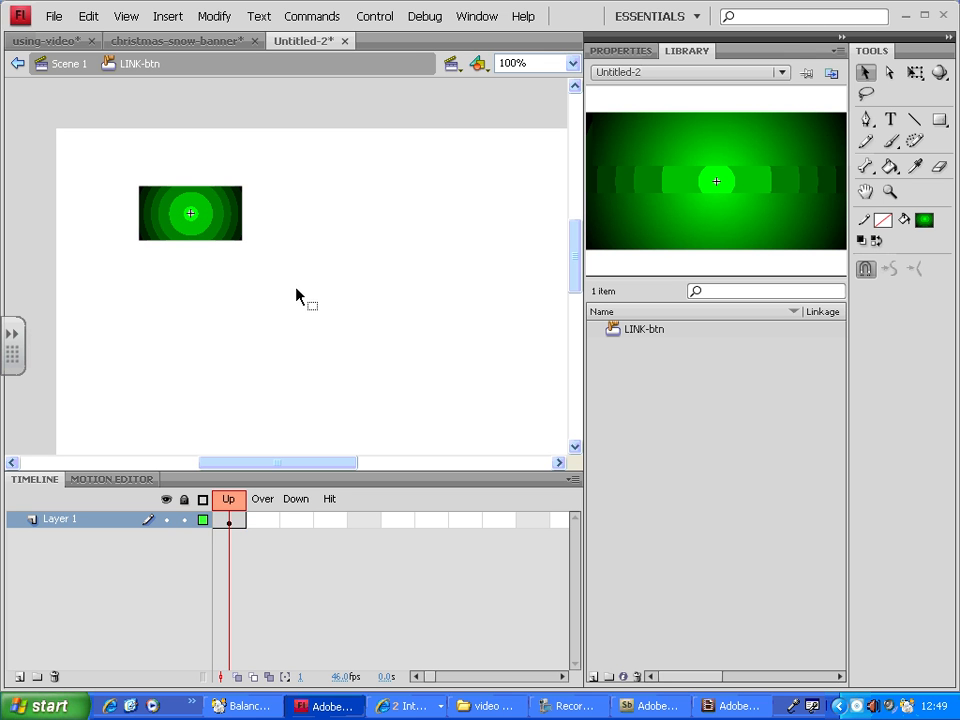
pyautogui.moveTo(285, 467); pyautogui.dragTo(286, 305)
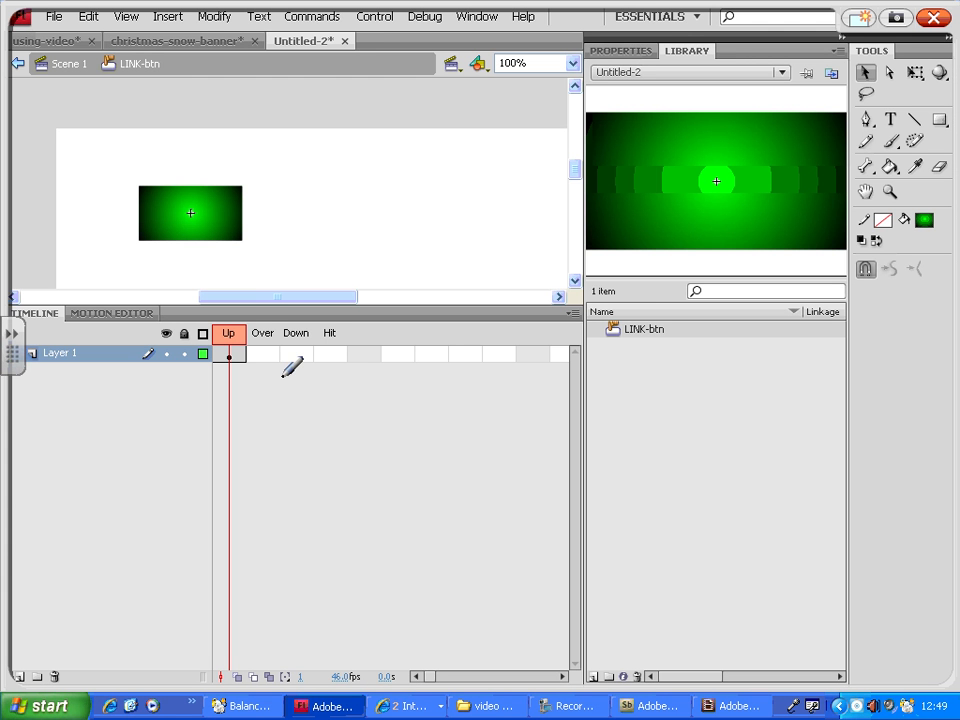
pyautogui.moveTo(276, 285); pyautogui.dragTo(230, 324)
pyautogui.moveTo(301, 286); pyautogui.dragTo(264, 328)
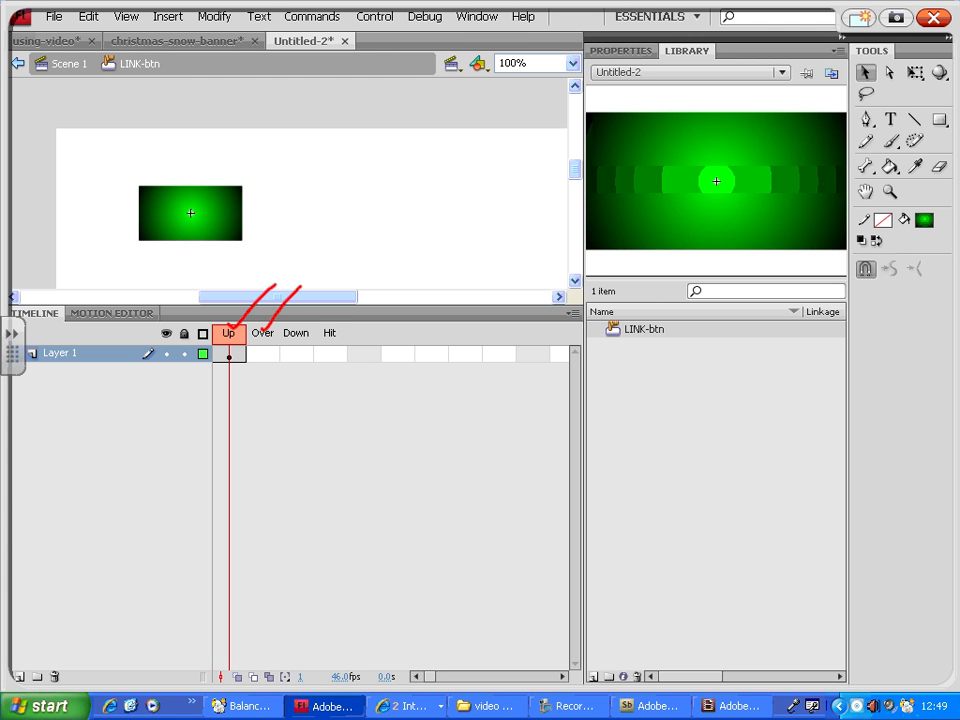
pyautogui.moveTo(342, 283); pyautogui.dragTo(296, 327)
pyautogui.moveTo(376, 287); pyautogui.dragTo(330, 331)
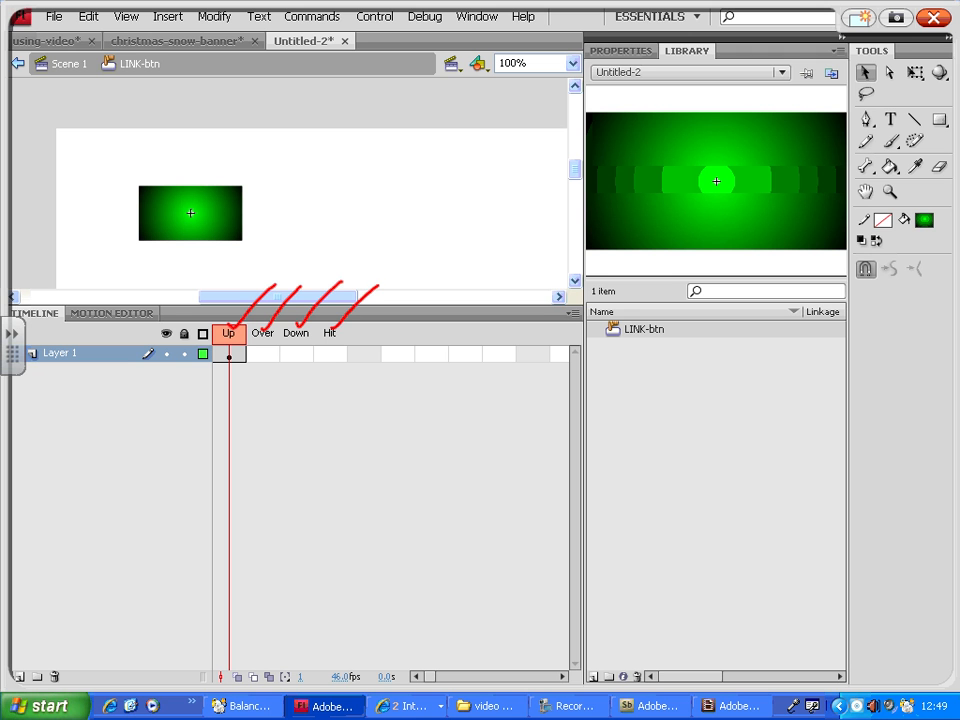
pyautogui.moveTo(378, 286); pyautogui.dragTo(382, 284)
pyautogui.moveTo(234, 356)
pyautogui.mouseDown()
pyautogui.moveTo(226, 381)
pyautogui.moveTo(238, 358)
pyautogui.mouseUp()
pyautogui.moveTo(236, 398)
pyautogui.mouseDown()
pyautogui.moveTo(242, 432)
pyautogui.moveTo(241, 401)
pyautogui.moveTo(264, 403)
pyautogui.mouseUp()
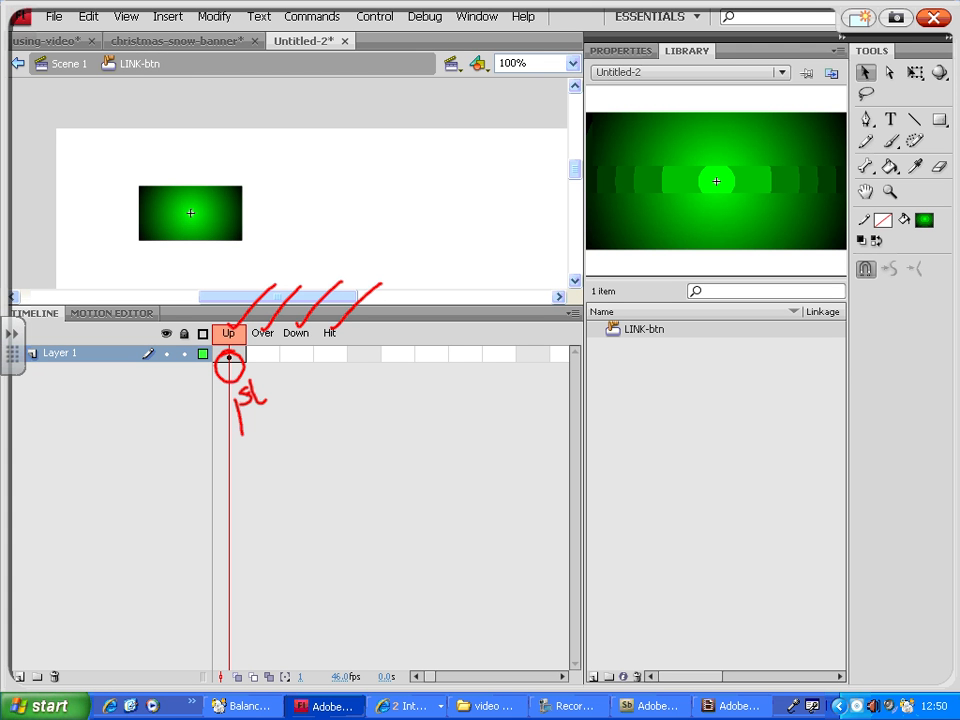
pyautogui.moveTo(264, 363); pyautogui.dragTo(294, 414)
pyautogui.moveTo(261, 361); pyautogui.dragTo(257, 385)
pyautogui.moveTo(300, 368); pyautogui.dragTo(328, 402)
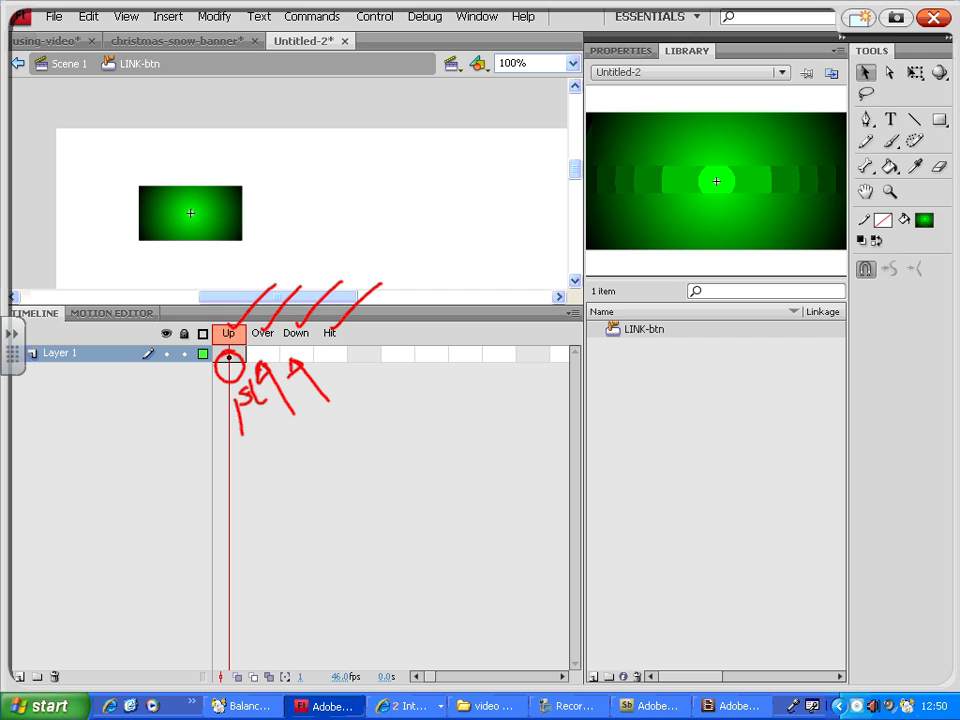
pyautogui.moveTo(340, 355)
pyautogui.mouseDown()
pyautogui.moveTo(369, 405)
pyautogui.moveTo(336, 370)
pyautogui.moveTo(354, 365)
pyautogui.moveTo(385, 394)
pyautogui.moveTo(384, 427)
pyautogui.moveTo(416, 423)
pyautogui.moveTo(425, 401)
pyautogui.moveTo(434, 432)
pyautogui.mouseUp()
pyautogui.click(413, 405)
pyautogui.moveTo(422, 419); pyautogui.dragTo(440, 416)
pyautogui.moveTo(496, 405)
pyautogui.mouseDown()
pyautogui.moveTo(504, 425)
pyautogui.moveTo(540, 425)
pyautogui.moveTo(565, 402)
pyautogui.moveTo(597, 405)
pyautogui.mouseUp()
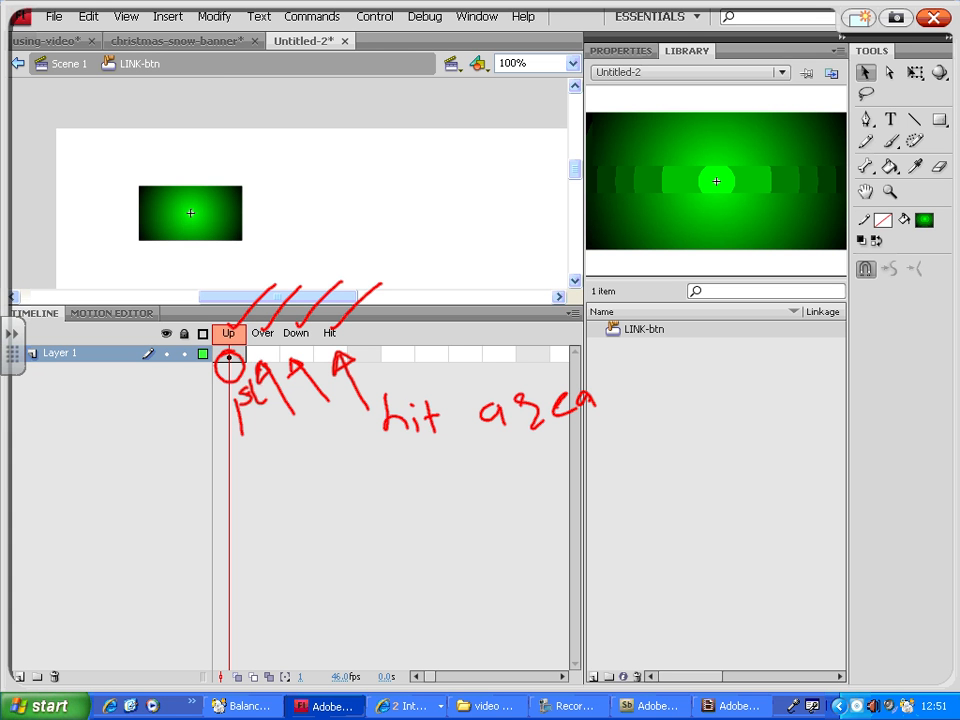
pyautogui.moveTo(407, 465)
pyautogui.mouseDown()
pyautogui.moveTo(408, 505)
pyautogui.moveTo(470, 500)
pyautogui.mouseUp()
pyautogui.moveTo(488, 458)
pyautogui.mouseDown()
pyautogui.moveTo(474, 496)
pyautogui.moveTo(505, 474)
pyautogui.moveTo(509, 492)
pyautogui.moveTo(568, 490)
pyautogui.mouseUp()
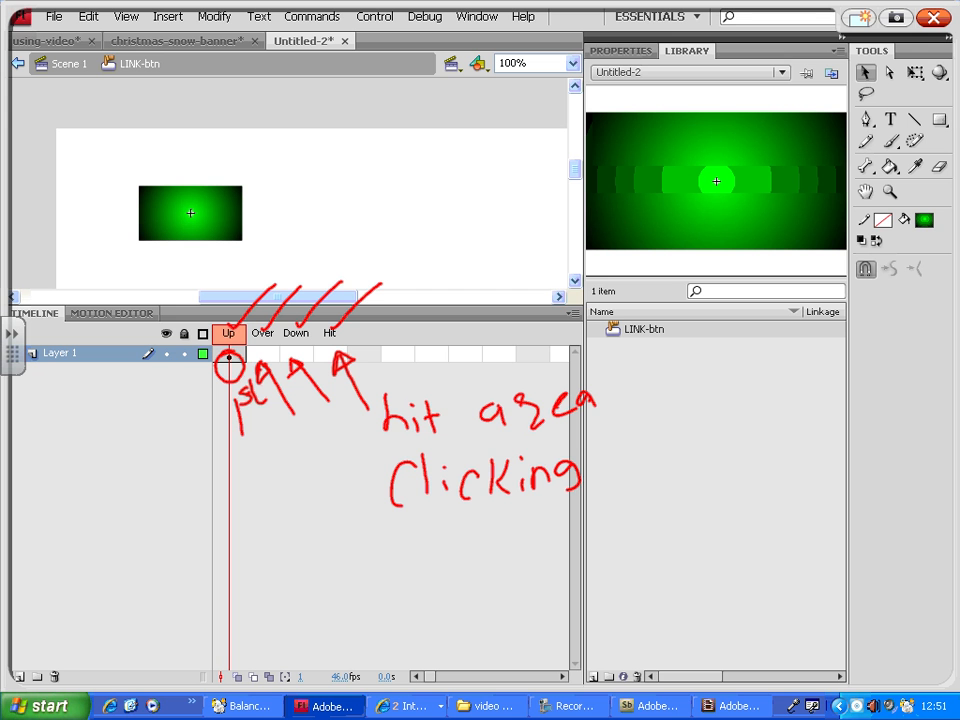
pyautogui.moveTo(418, 538)
pyautogui.mouseDown()
pyautogui.moveTo(437, 574)
pyautogui.moveTo(462, 546)
pyautogui.moveTo(483, 568)
pyautogui.moveTo(503, 552)
pyautogui.moveTo(532, 552)
pyautogui.moveTo(541, 536)
pyautogui.moveTo(572, 583)
pyautogui.mouseUp()
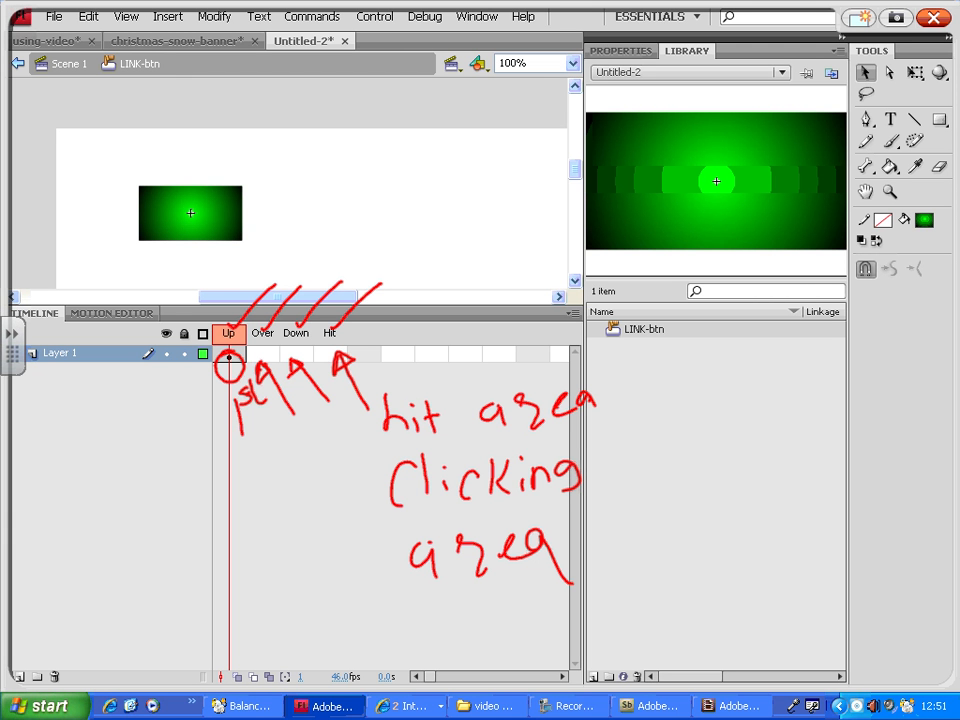
pyautogui.moveTo(137, 246)
pyautogui.mouseDown()
pyautogui.moveTo(243, 247)
pyautogui.moveTo(240, 187)
pyautogui.moveTo(148, 184)
pyautogui.moveTo(134, 190)
pyautogui.moveTo(138, 247)
pyautogui.mouseUp()
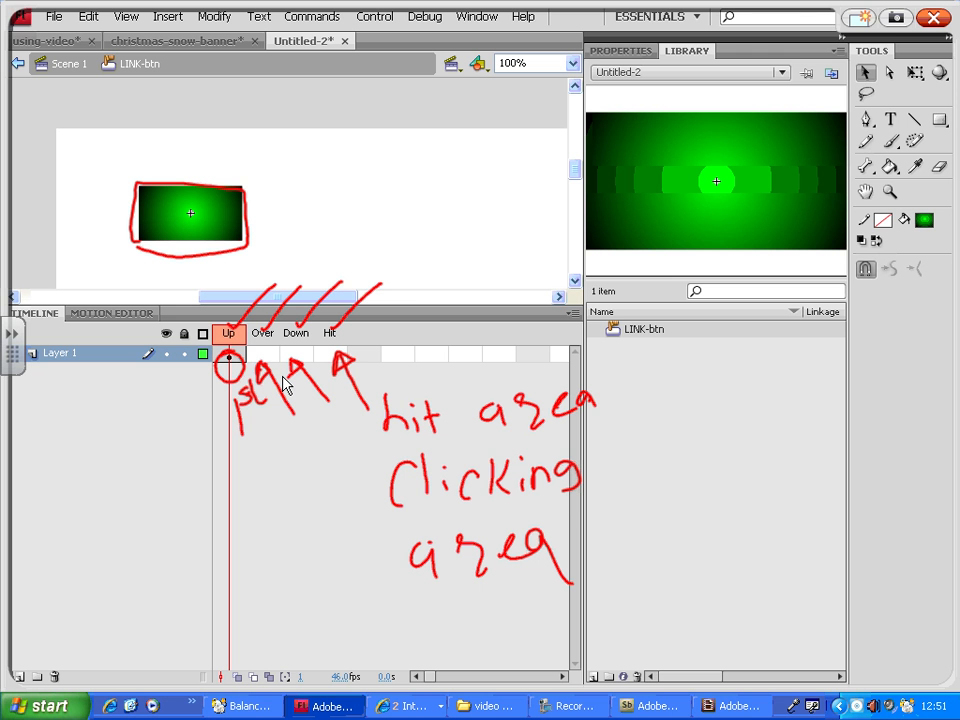
pyautogui.rightClick(938, 16)
pyautogui.click(944, 19)
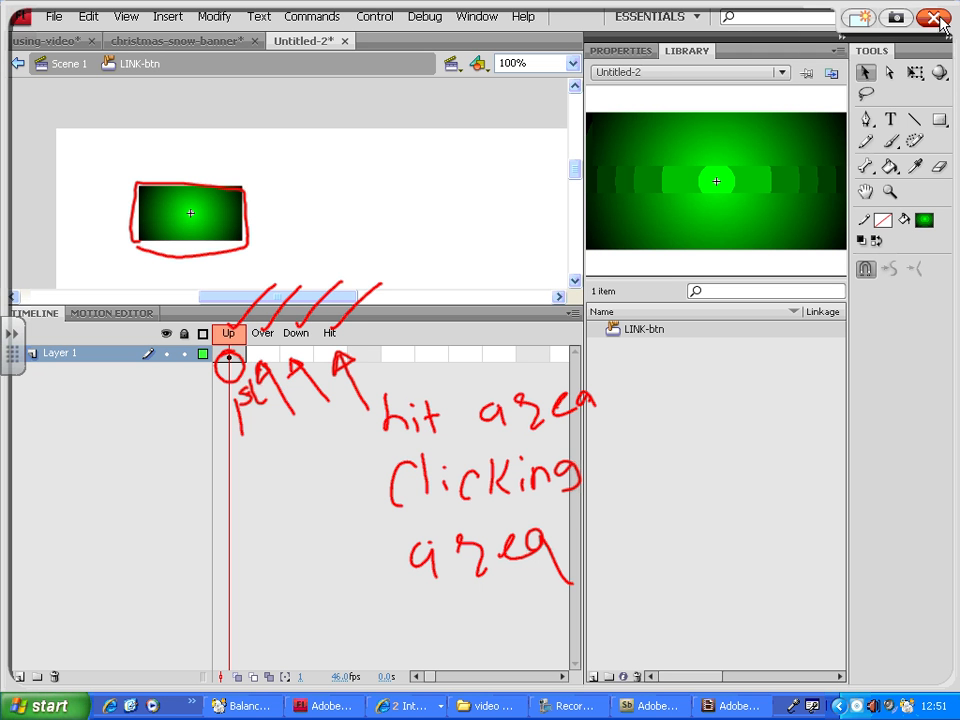
pyautogui.click(944, 19)
# Insert a keyframe in the button's Over frame
pyautogui.click(205, 226)
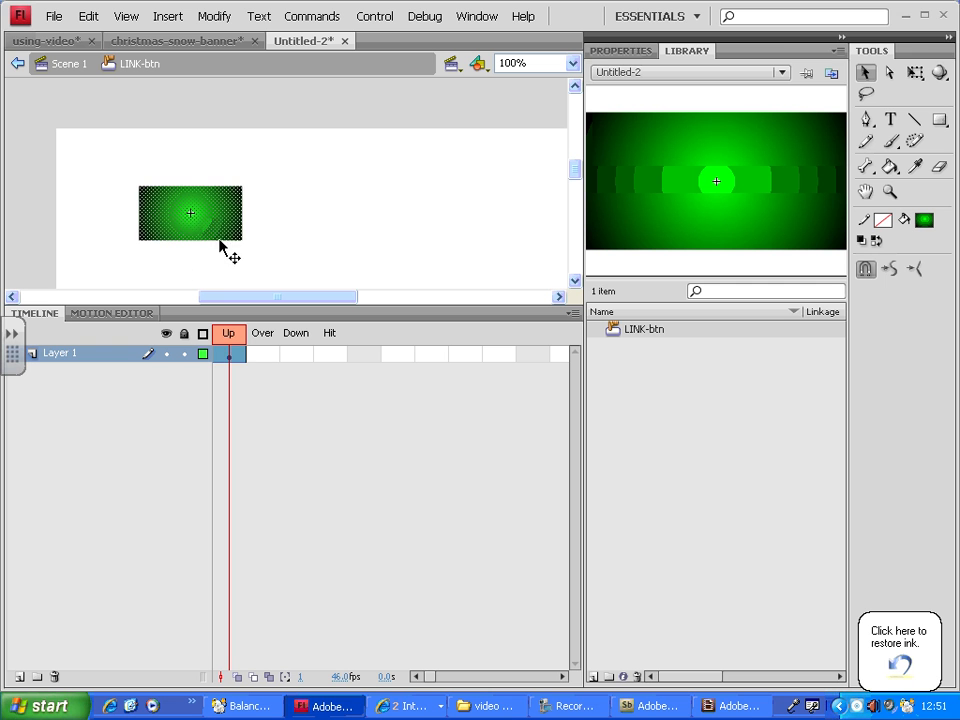
pyautogui.click(266, 356)
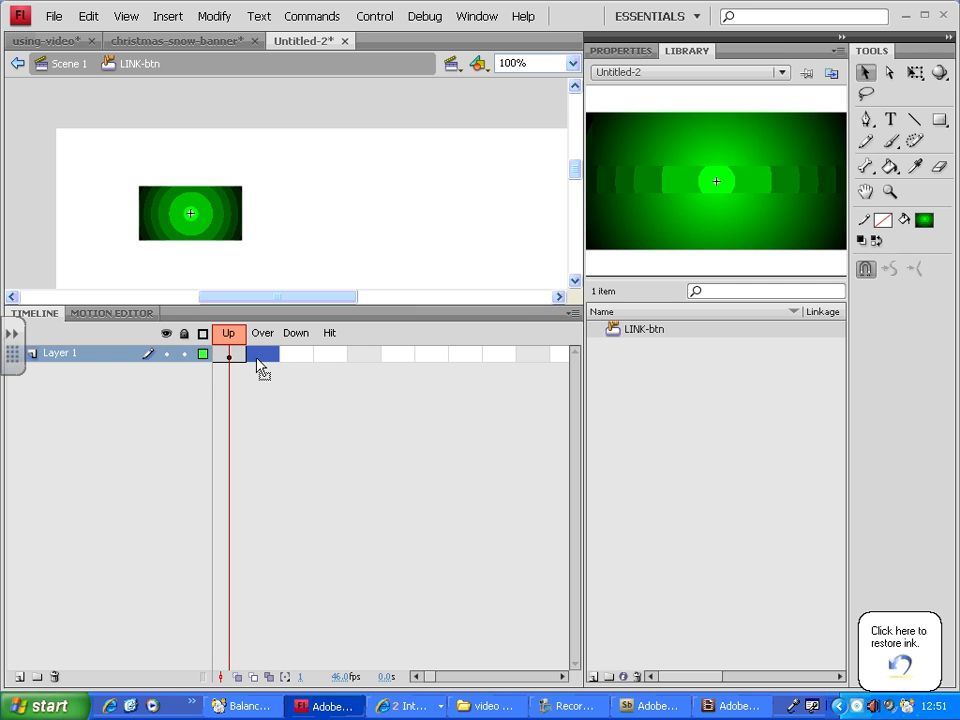
pyautogui.rightClick(265, 368)
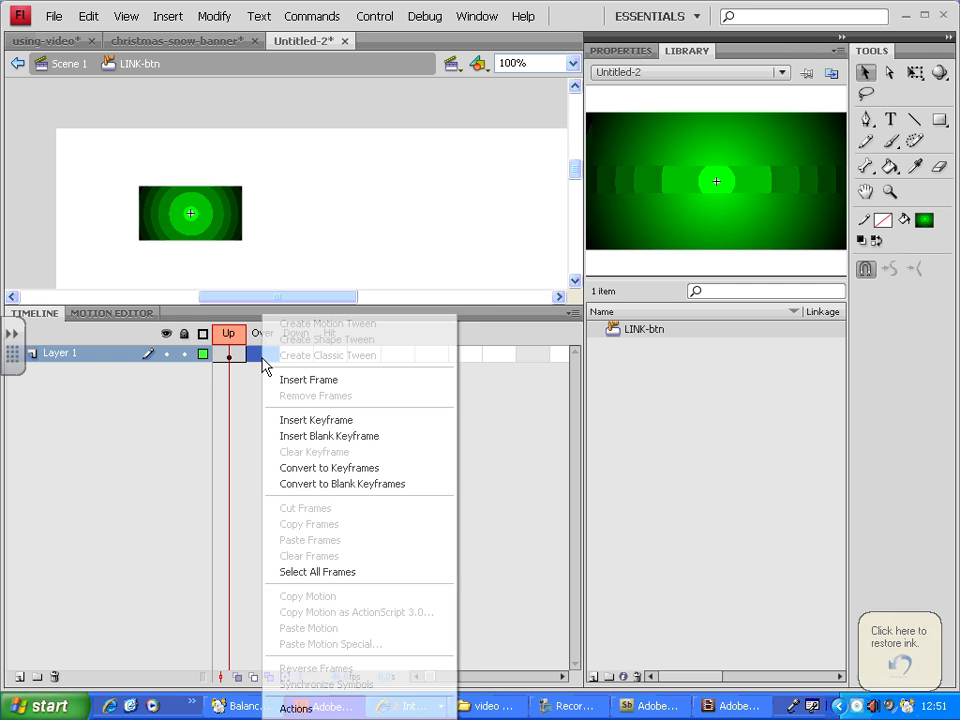
pyautogui.click(330, 426)
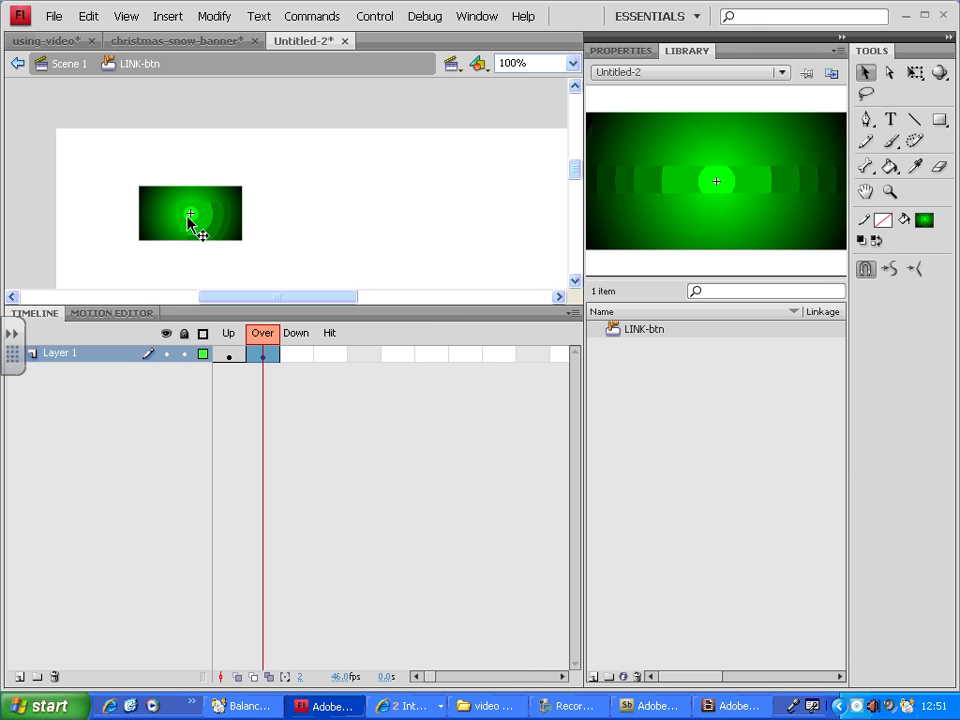
# Change the Over-state rectangle's fill to the red radial gradient
pyautogui.click(227, 355)
pyautogui.click(263, 356)
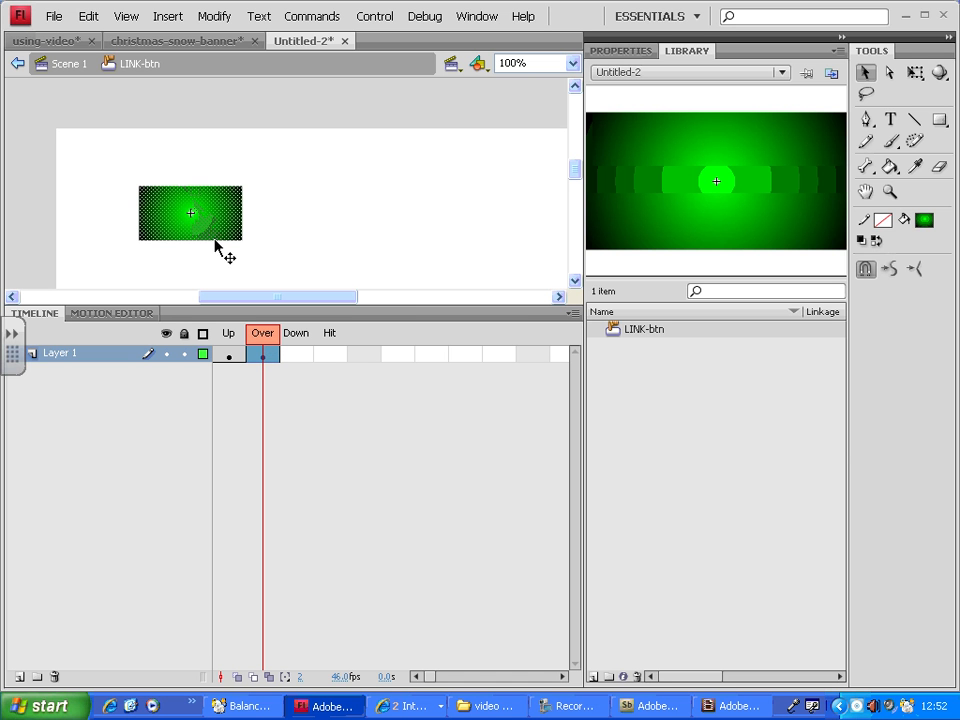
pyautogui.click(924, 220)
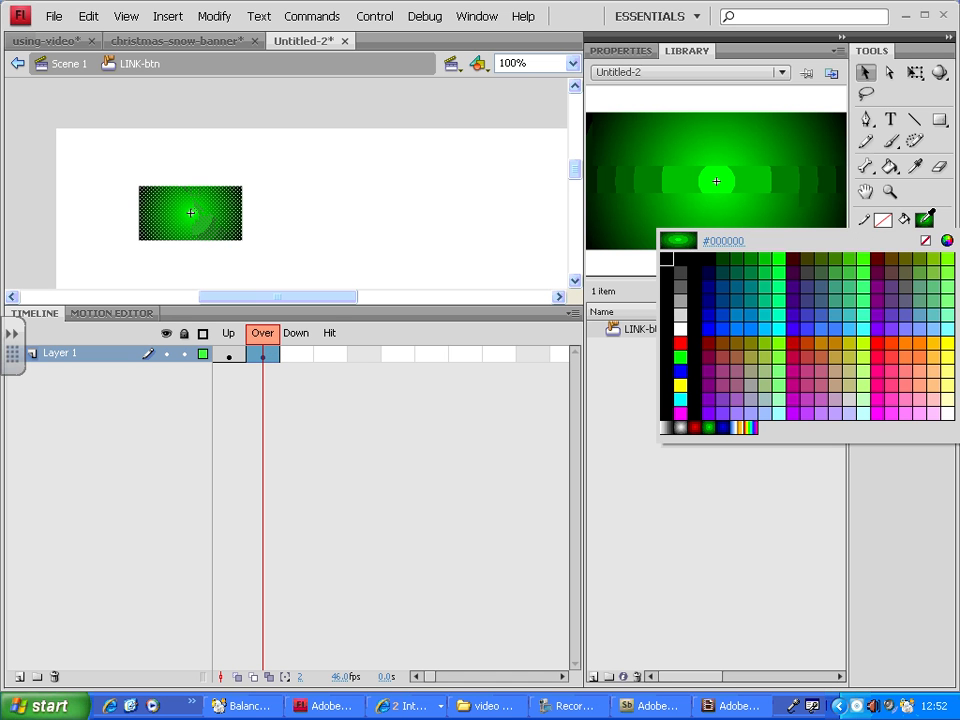
pyautogui.click(698, 427)
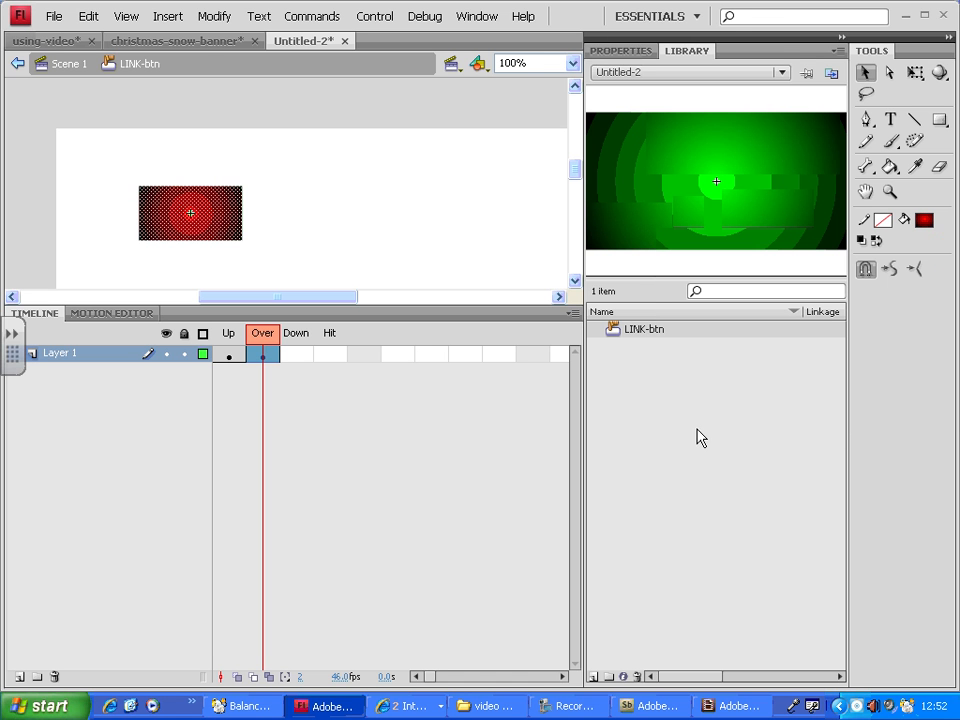
pyautogui.click(362, 214)
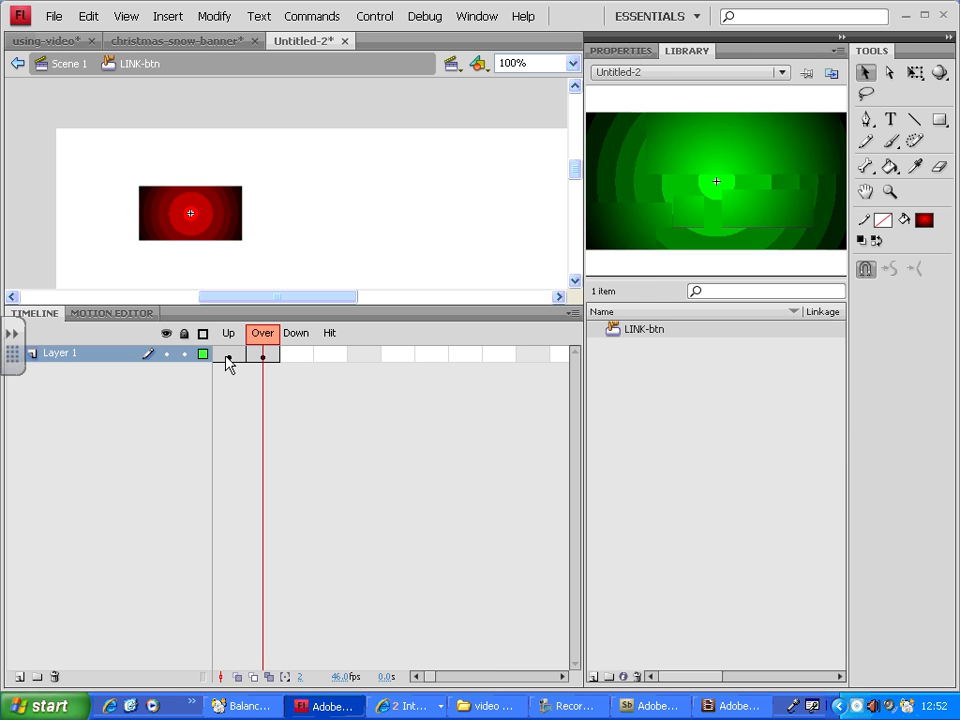
# Test the movie, move the preview window, and close it
pyautogui.hotkey('ctrl', 'Return')
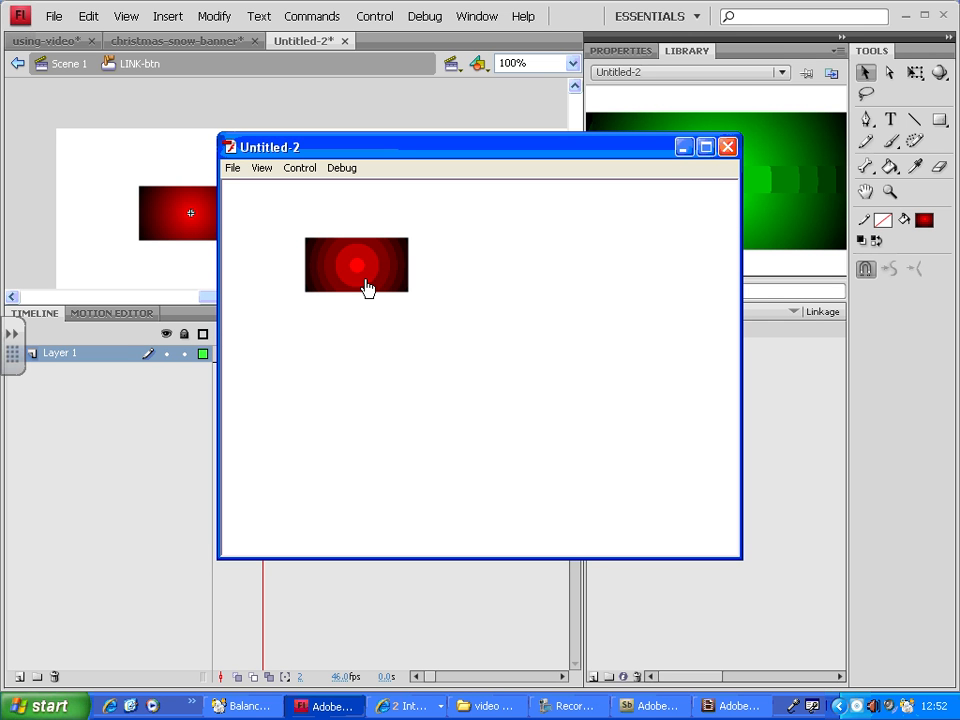
pyautogui.moveTo(383, 155); pyautogui.dragTo(535, 152)
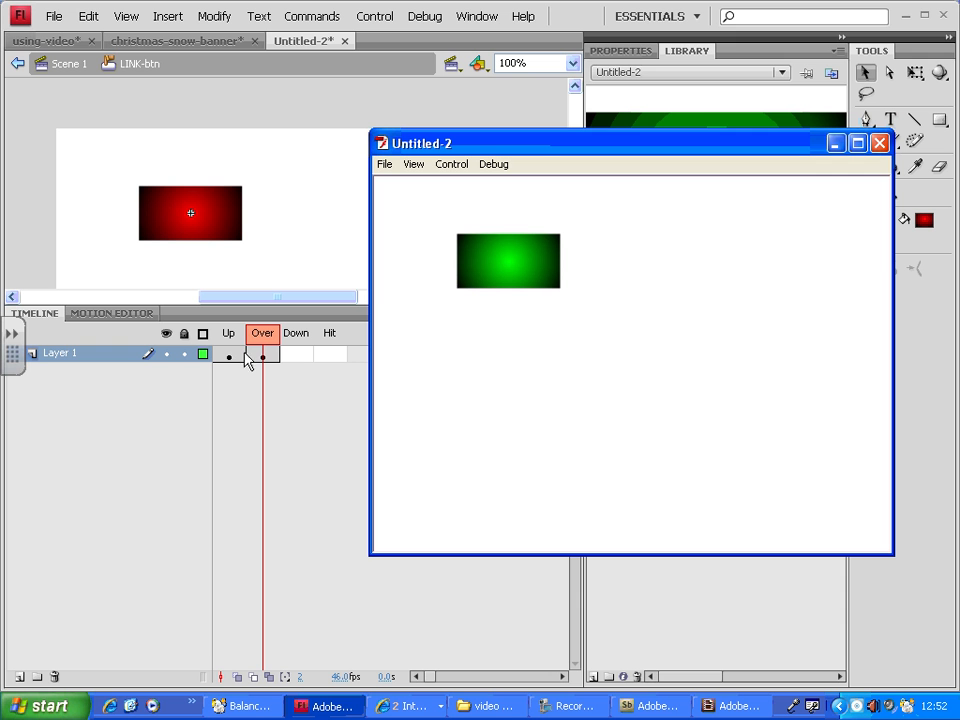
pyautogui.click(879, 143)
# Insert a keyframe in the button's Down frame
pyautogui.click(305, 358)
pyautogui.rightClick(304, 358)
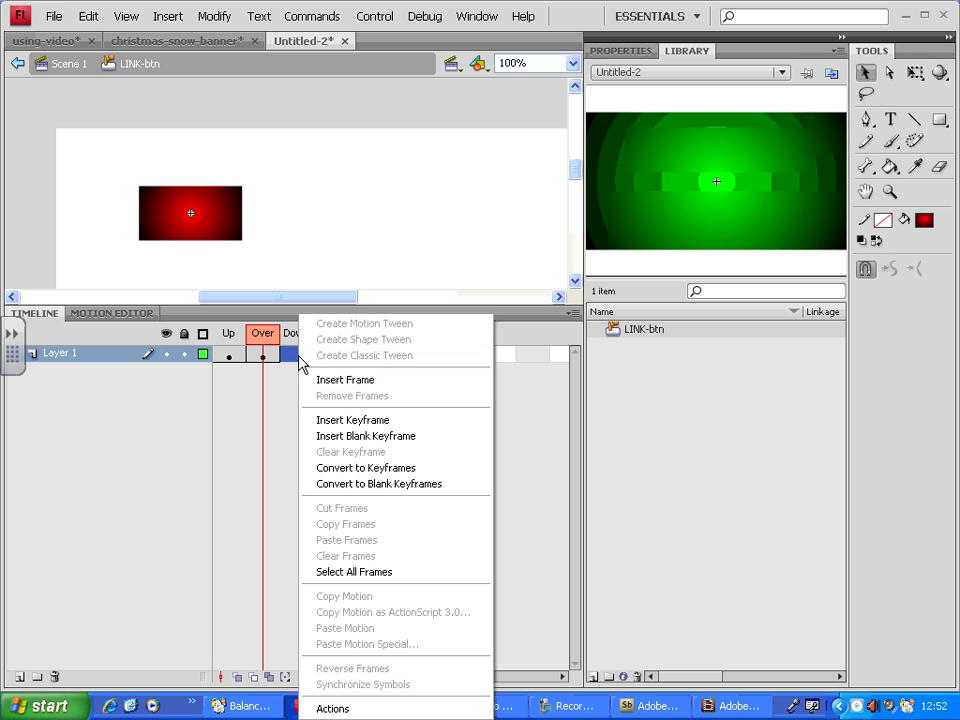
pyautogui.click(352, 420)
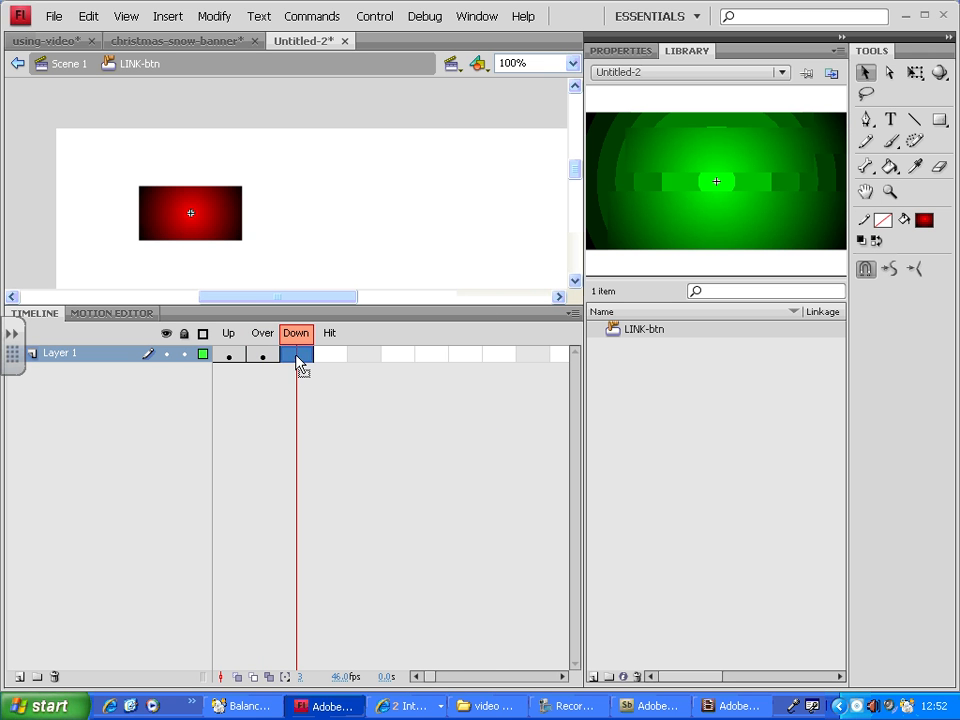
# Shrink the Down-state rectangle with the Free Transform tool by pulling in its corner and side handles
pyautogui.click(266, 360)
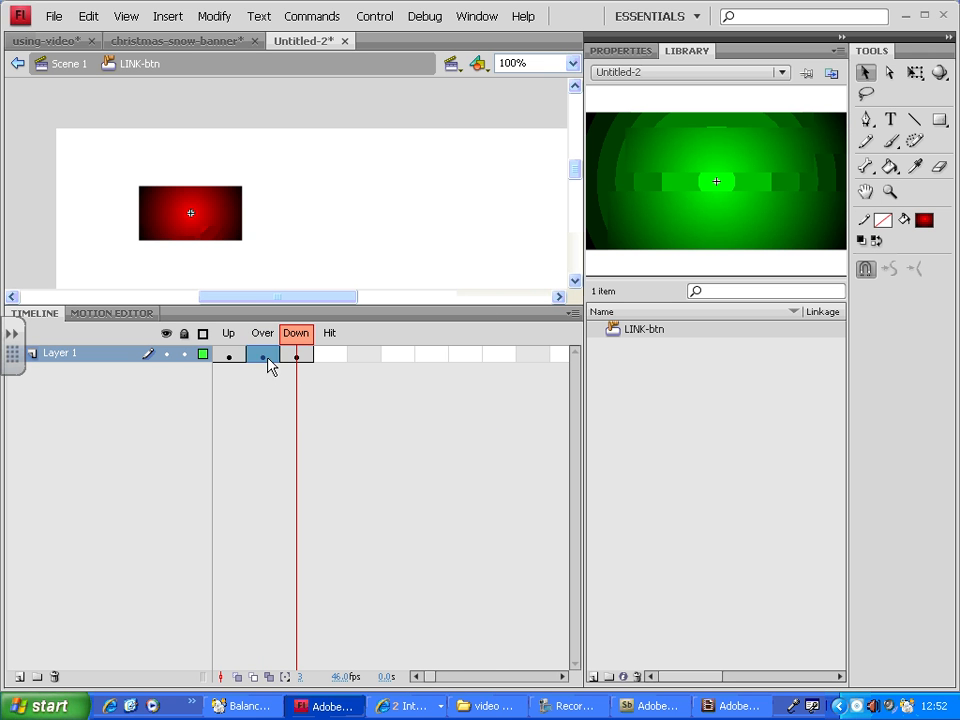
pyautogui.click(298, 360)
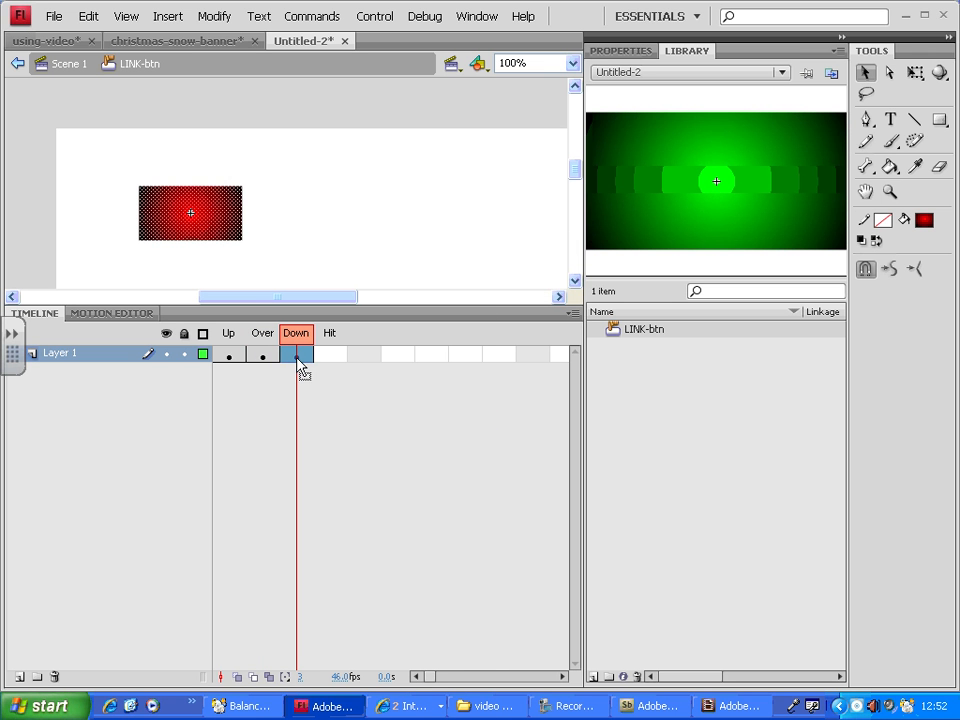
pyautogui.click(914, 74)
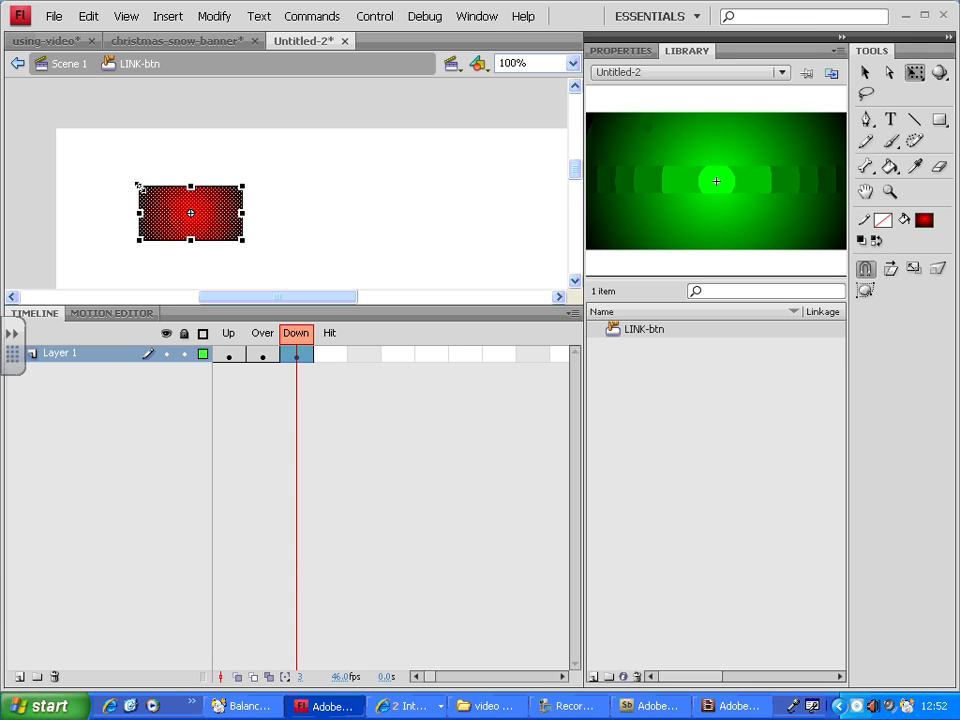
pyautogui.moveTo(139, 186); pyautogui.dragTo(141, 193)
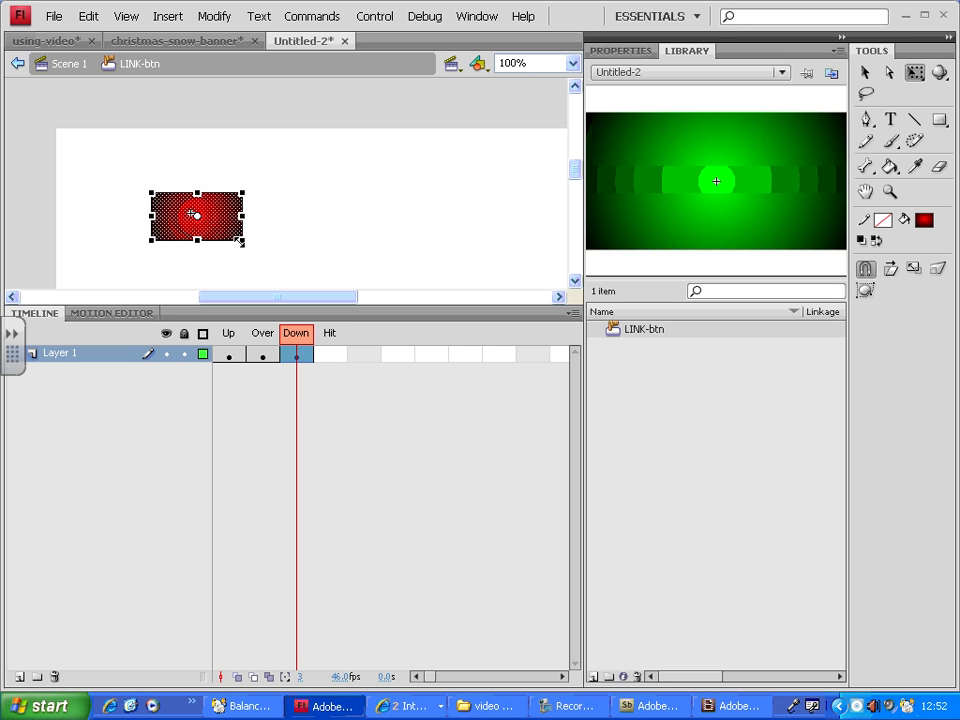
pyautogui.moveTo(237, 239); pyautogui.dragTo(228, 236)
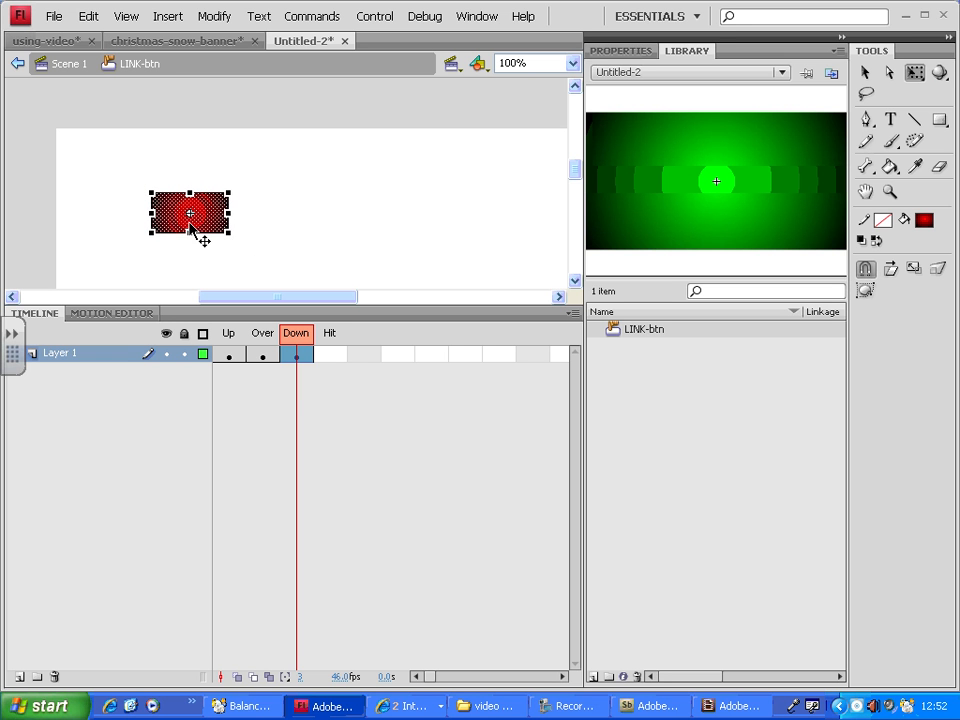
pyautogui.moveTo(152, 194); pyautogui.dragTo(159, 229)
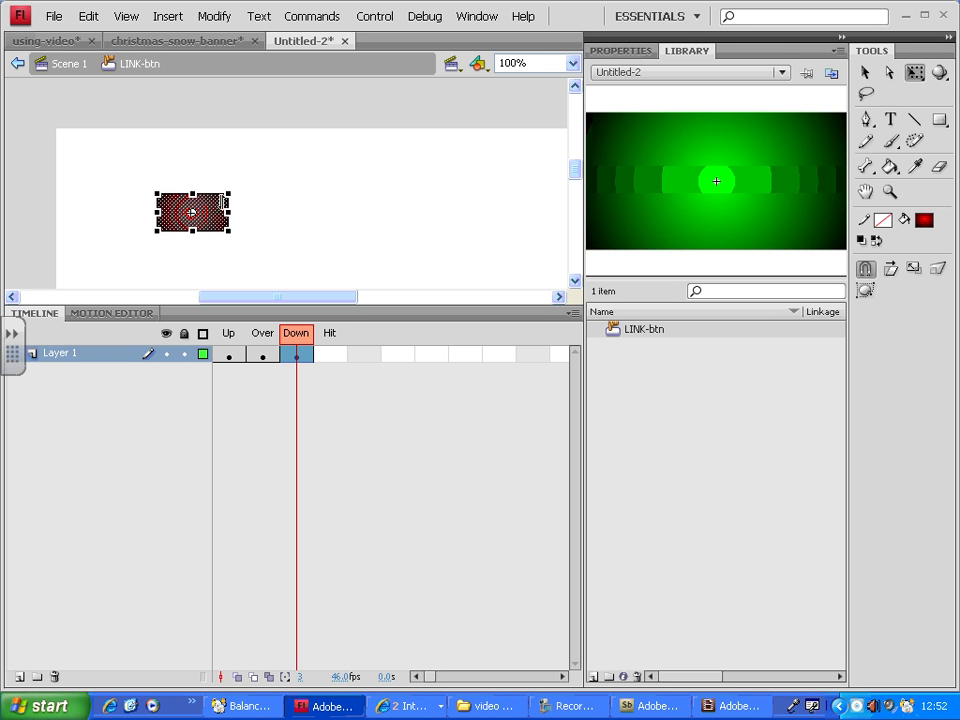
pyautogui.moveTo(229, 195); pyautogui.dragTo(225, 197)
pyautogui.click(331, 203)
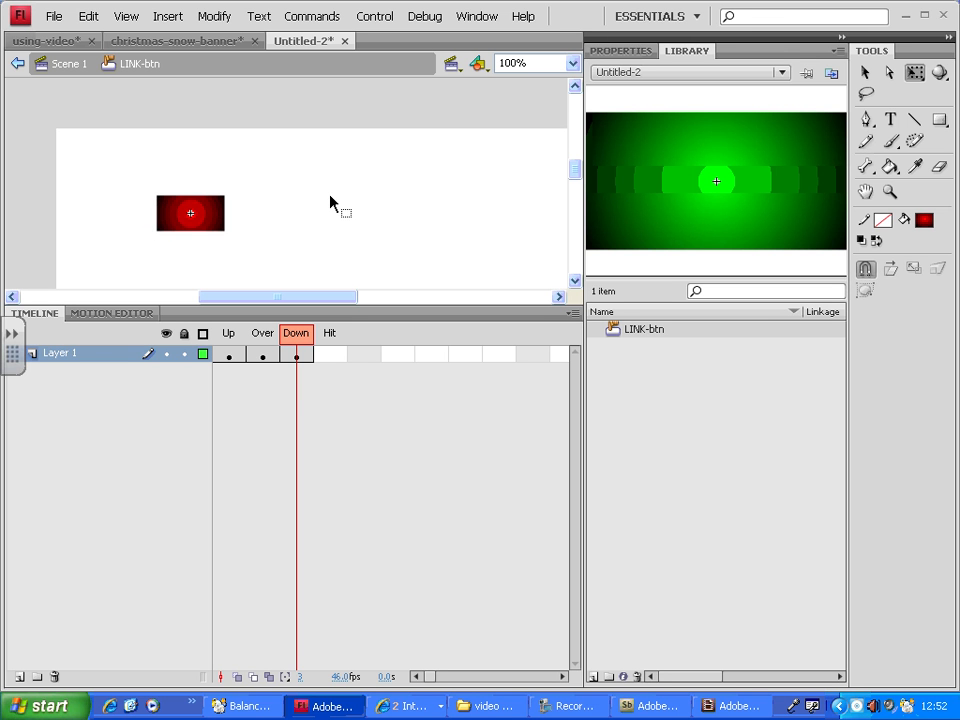
# Test the movie, press the button in the preview several times, and close the preview
pyautogui.hotkey('ctrl', 'Return')
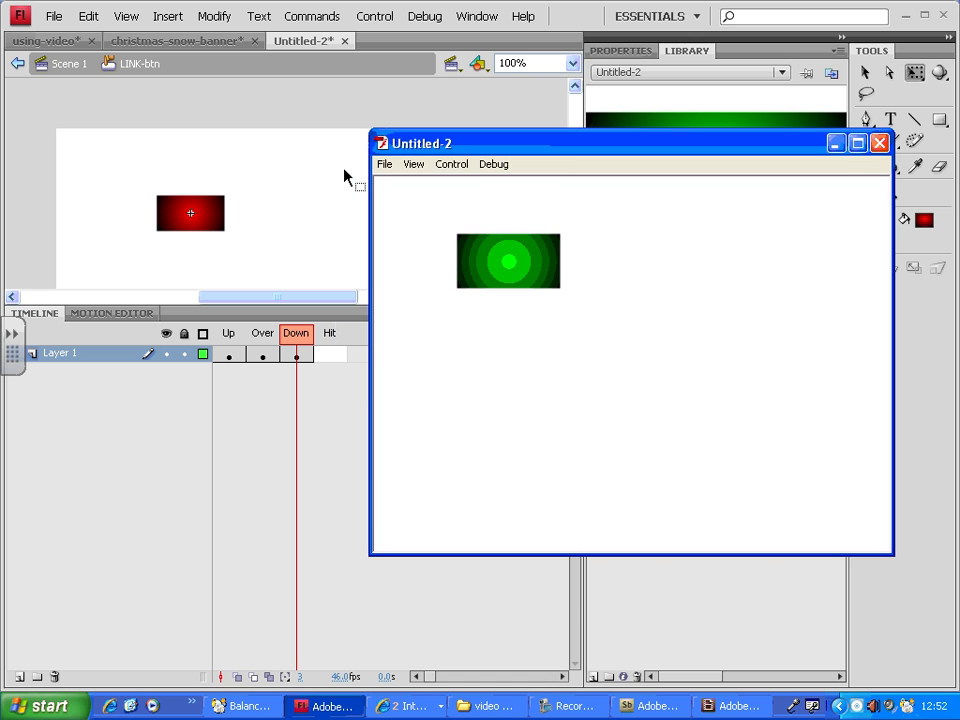
pyautogui.click(519, 266)
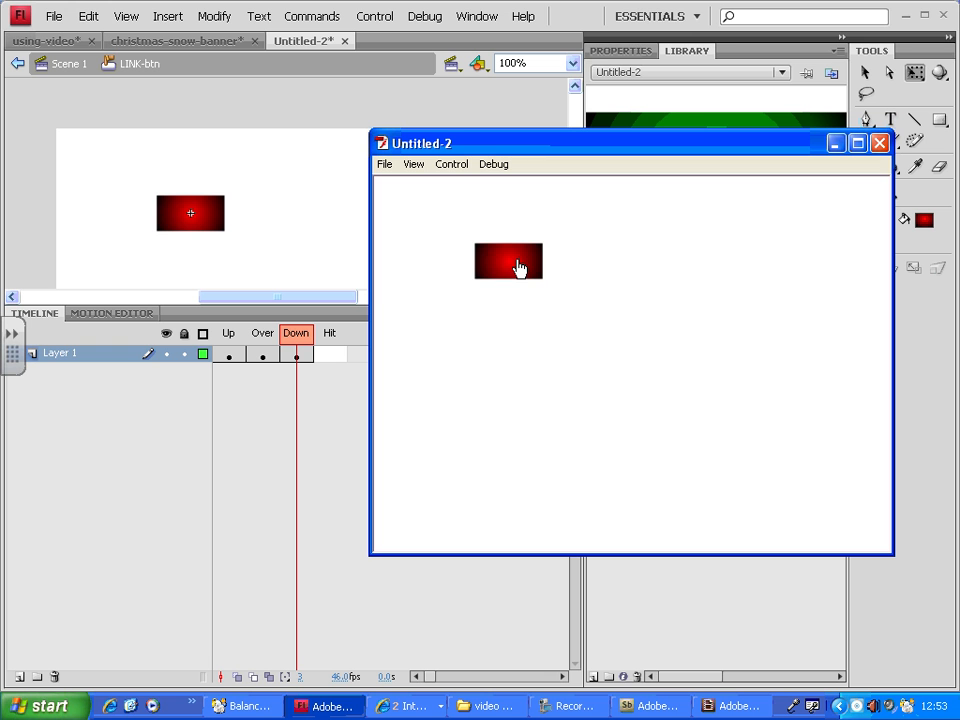
pyautogui.click(519, 266)
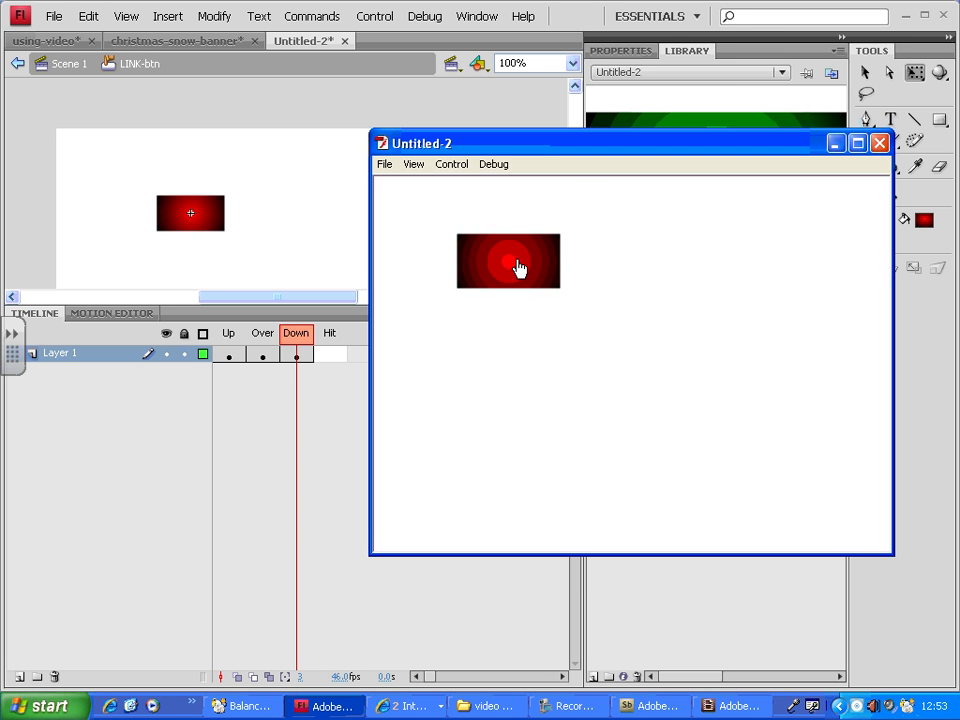
pyautogui.click(519, 266)
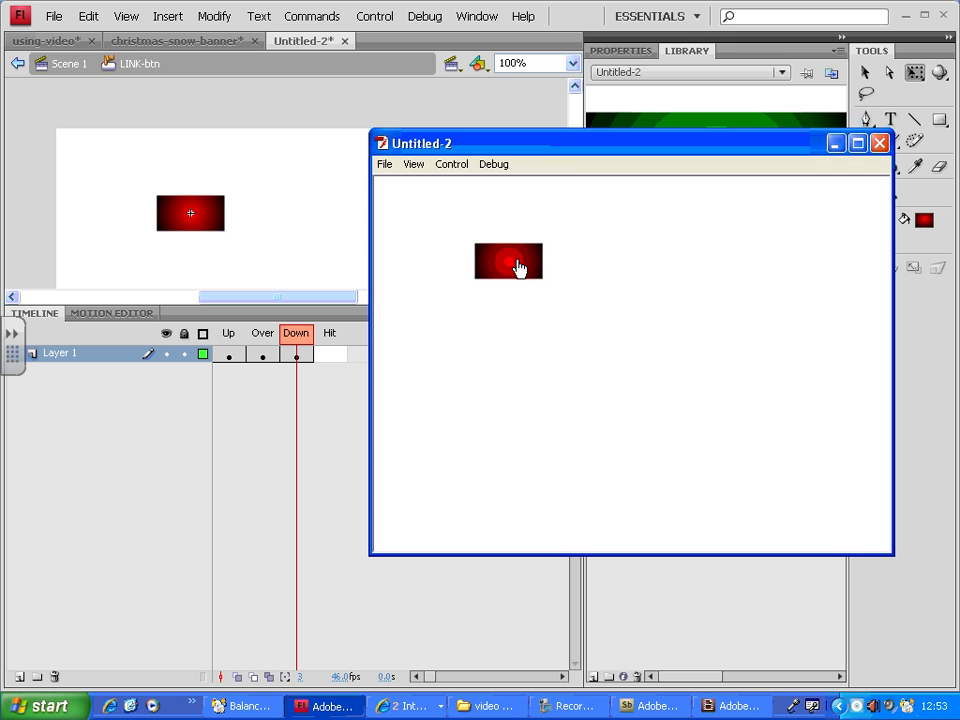
pyautogui.click(519, 266)
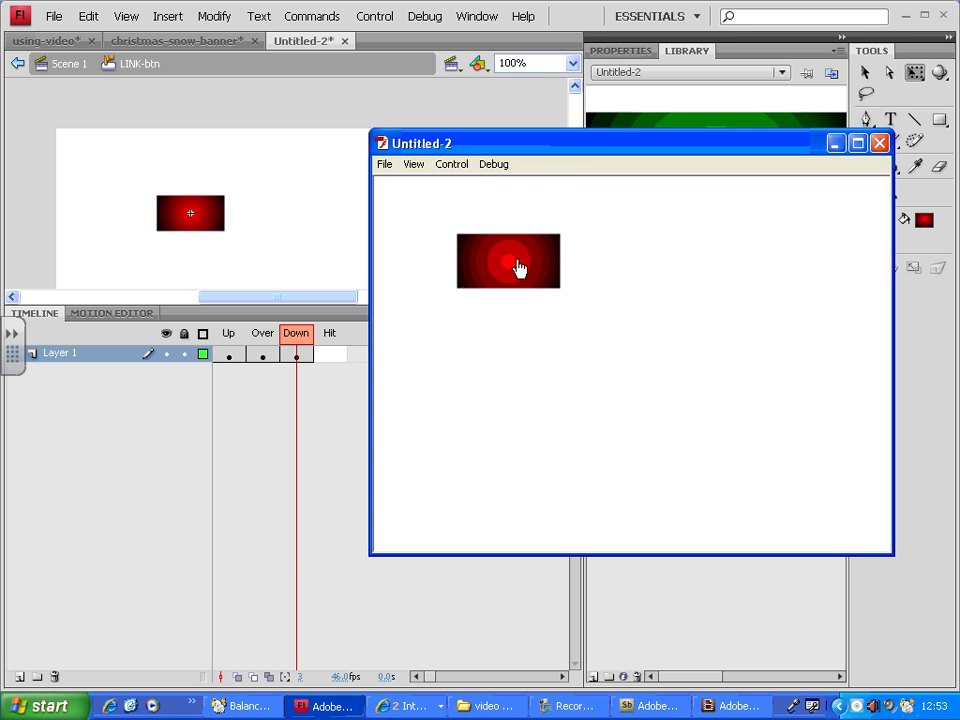
pyautogui.click(879, 143)
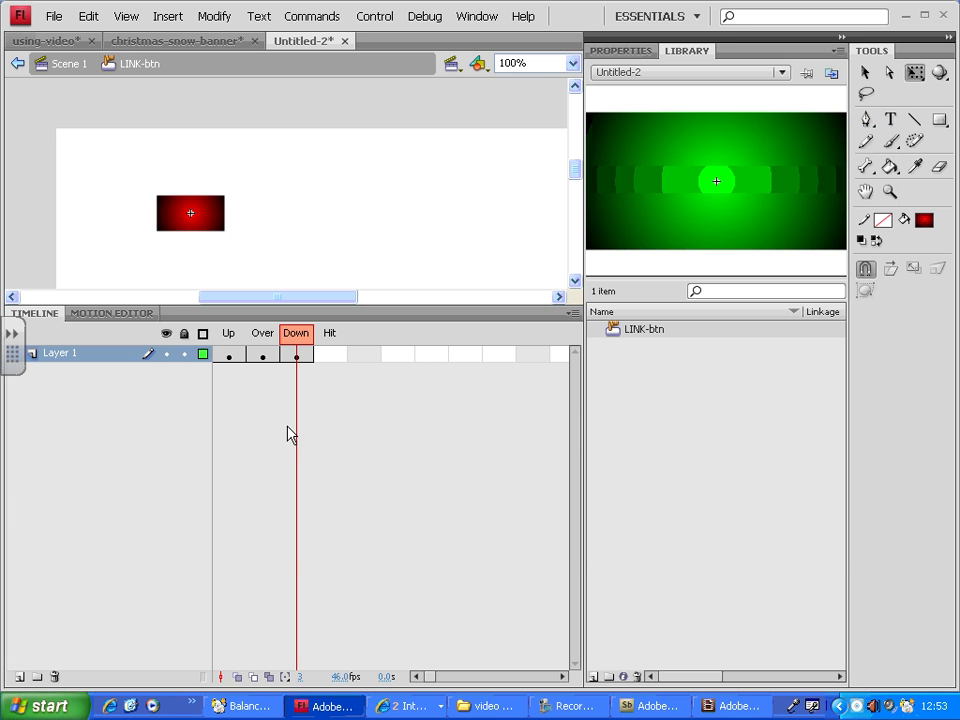
# Insert a keyframe in the button's Hit frame
pyautogui.click(328, 356)
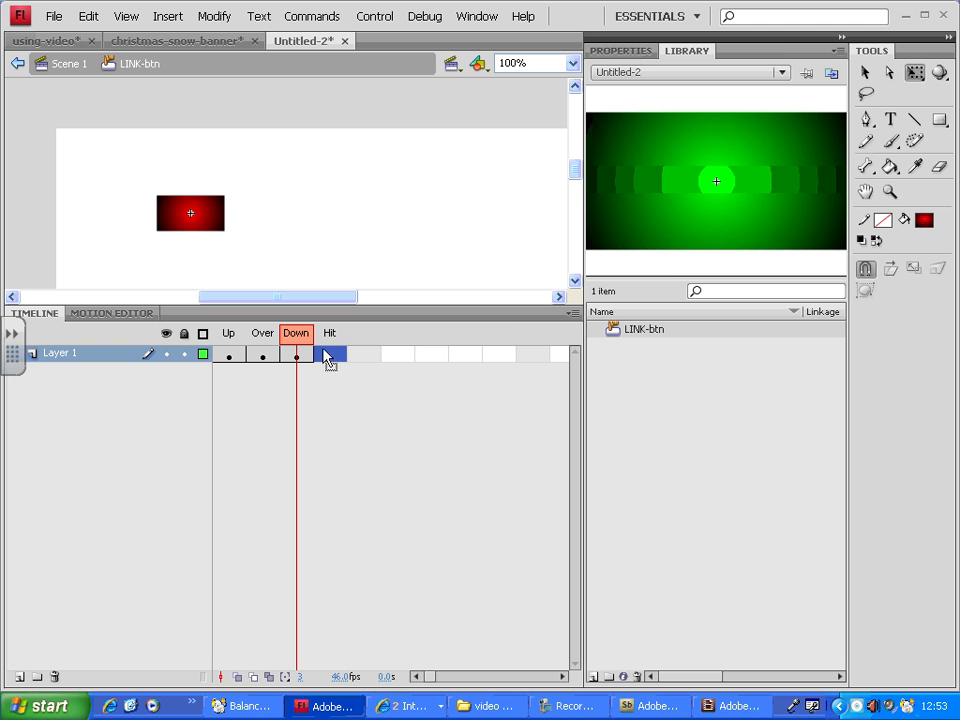
pyautogui.rightClick(328, 359)
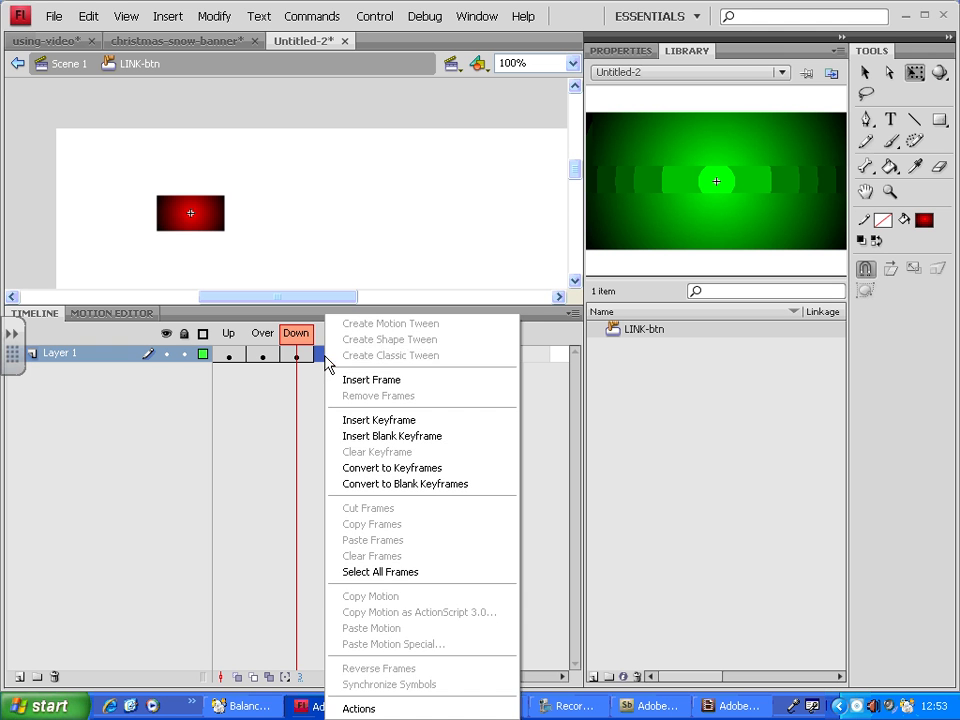
pyautogui.click(400, 421)
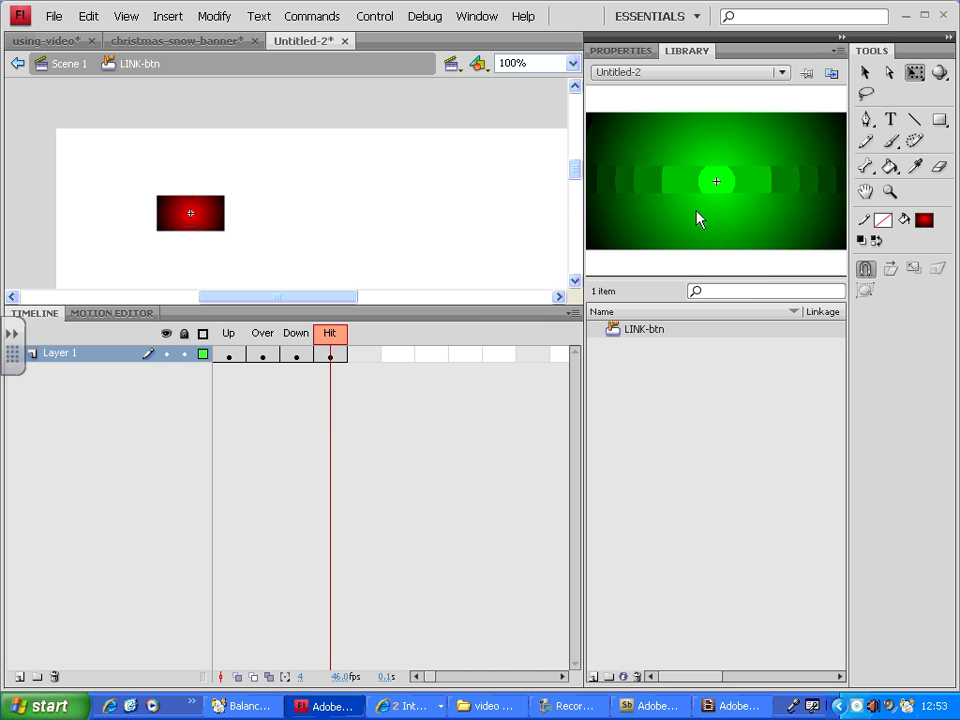
# Draw a #00FF00 green rectangle about 150 by 100 pixels covering the button in the Hit frame
pyautogui.moveTo(943, 124); pyautogui.dragTo(836, 126)
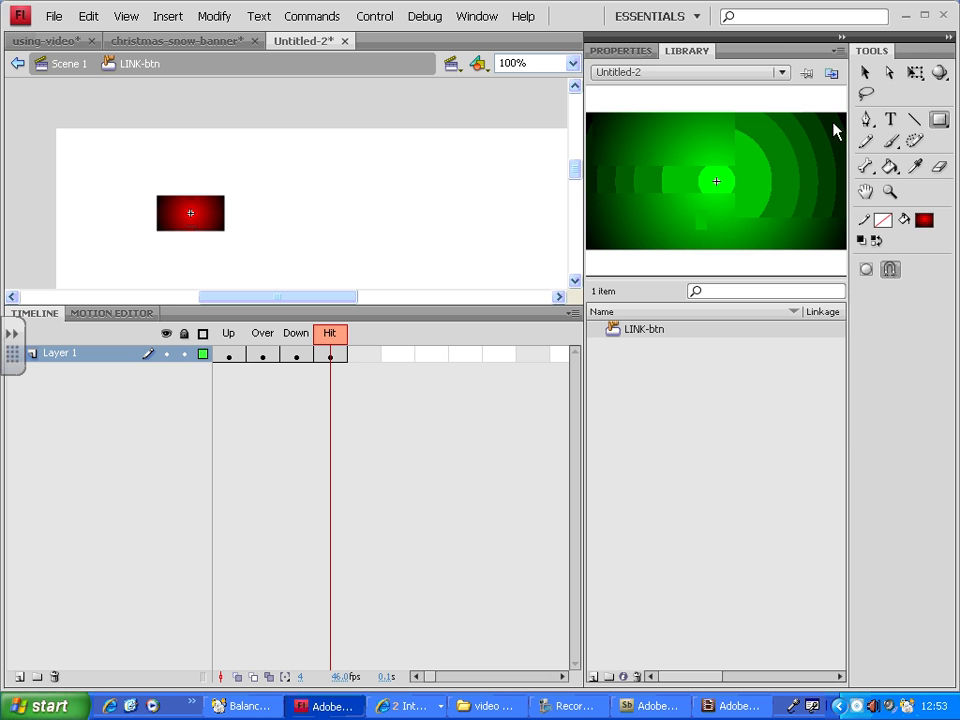
pyautogui.click(923, 219)
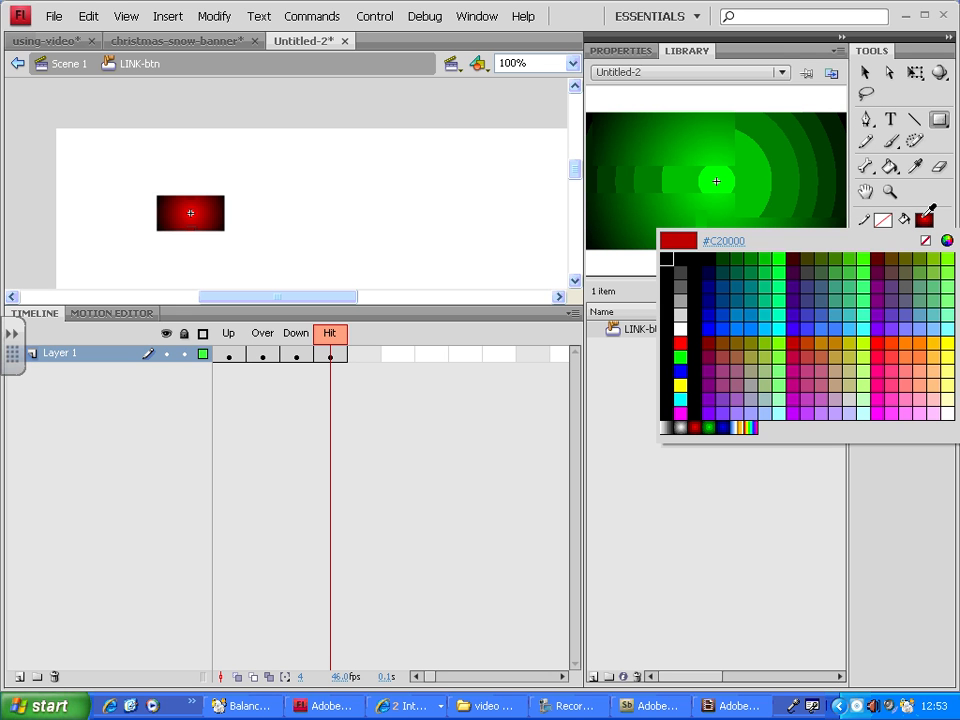
pyautogui.click(784, 254)
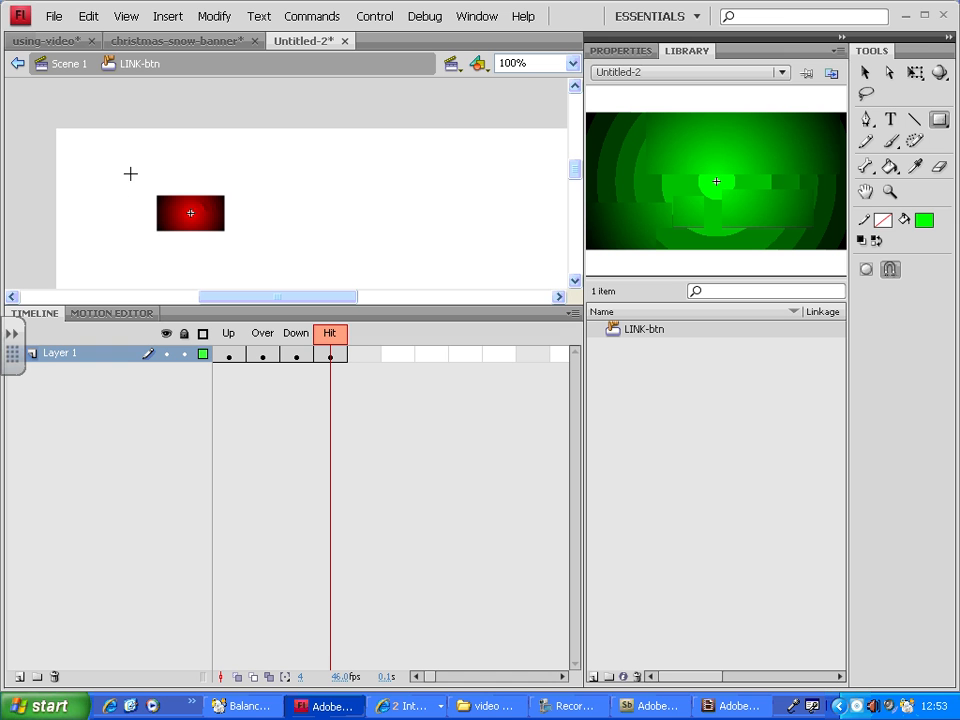
pyautogui.moveTo(117, 163); pyautogui.dragTo(265, 263)
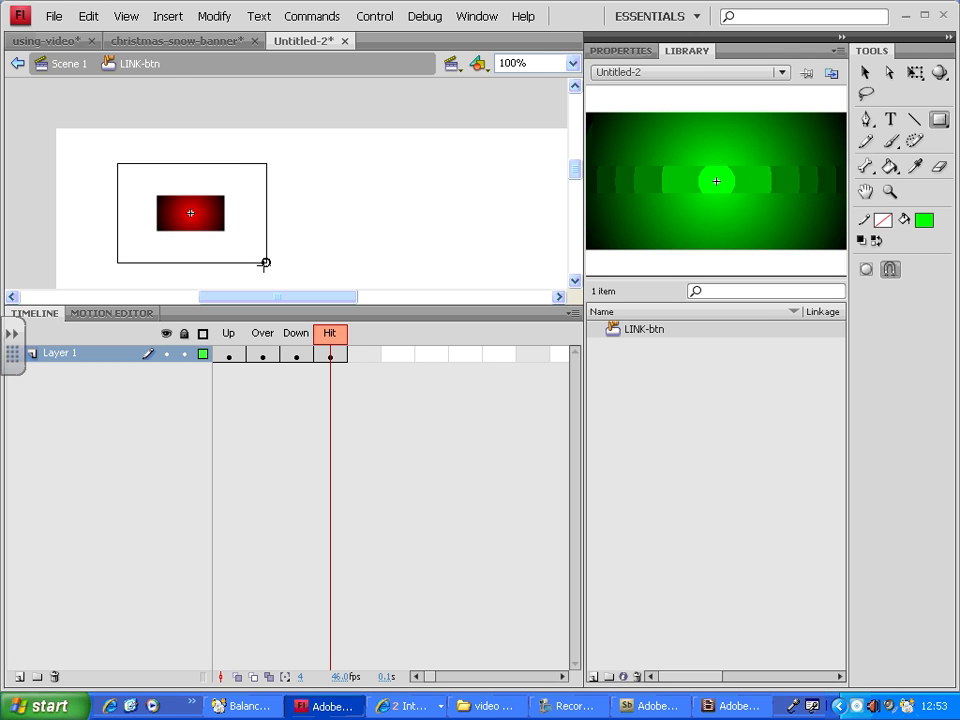
pyautogui.moveTo(265, 263); pyautogui.dragTo(265, 263)
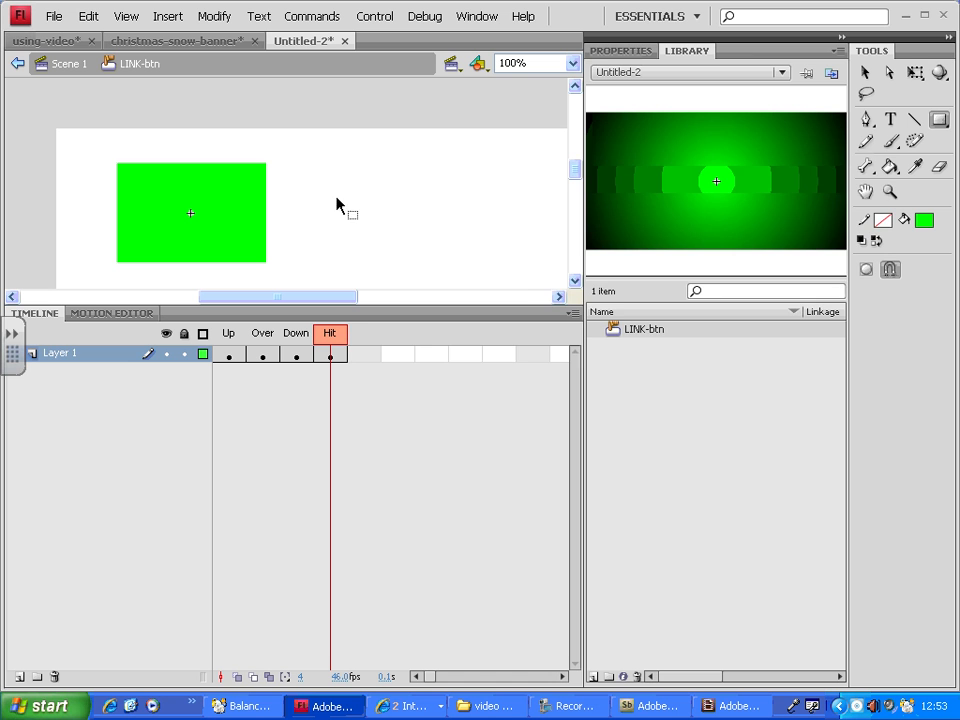
# Test the movie to check the button's clickable area
pyautogui.hotkey('ctrl', 'Return')
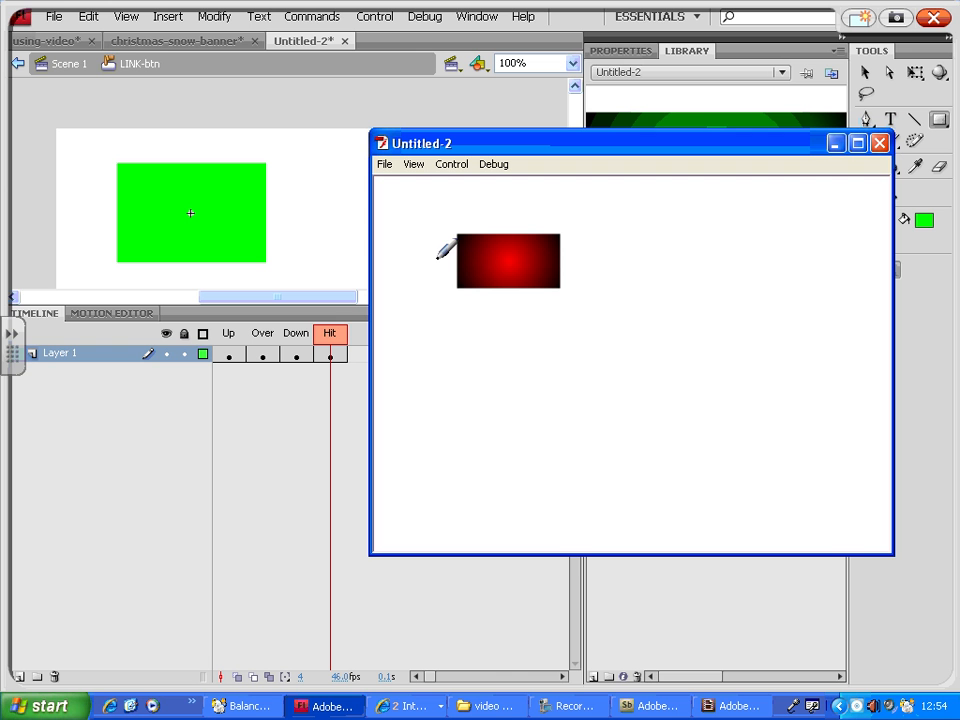
pyautogui.moveTo(514, 208)
pyautogui.mouseDown()
pyautogui.moveTo(422, 208)
pyautogui.moveTo(428, 334)
pyautogui.moveTo(582, 326)
pyautogui.moveTo(490, 210)
pyautogui.mouseUp()
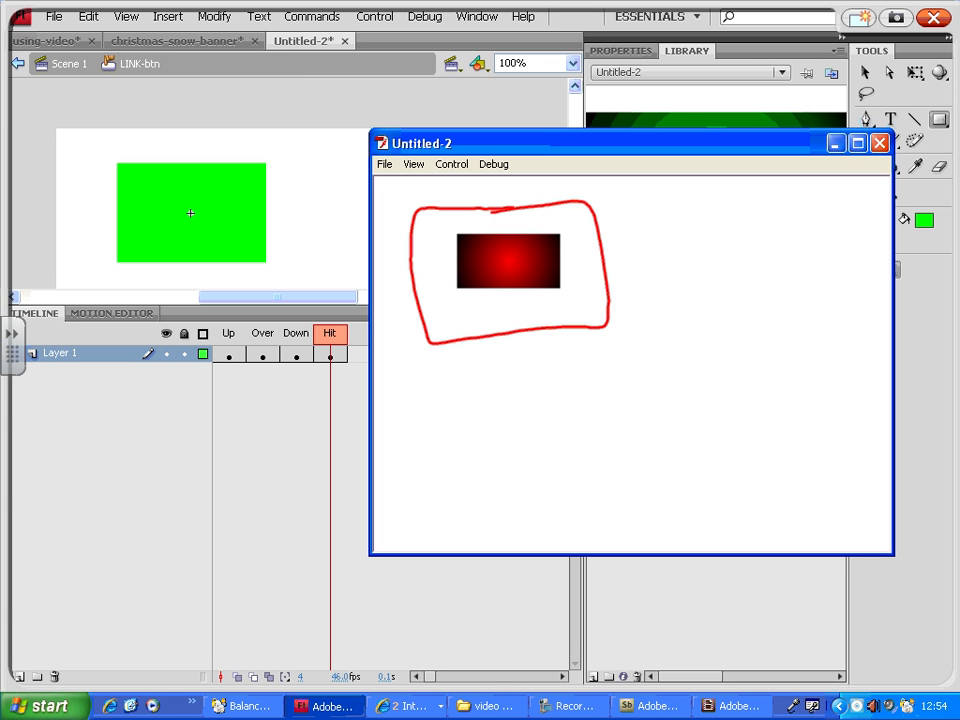
# Close the test movie preview and enlarge the stage view above the timeline
pyautogui.moveTo(338, 324)
pyautogui.mouseDown()
pyautogui.moveTo(324, 382)
pyautogui.moveTo(346, 330)
pyautogui.mouseUp()
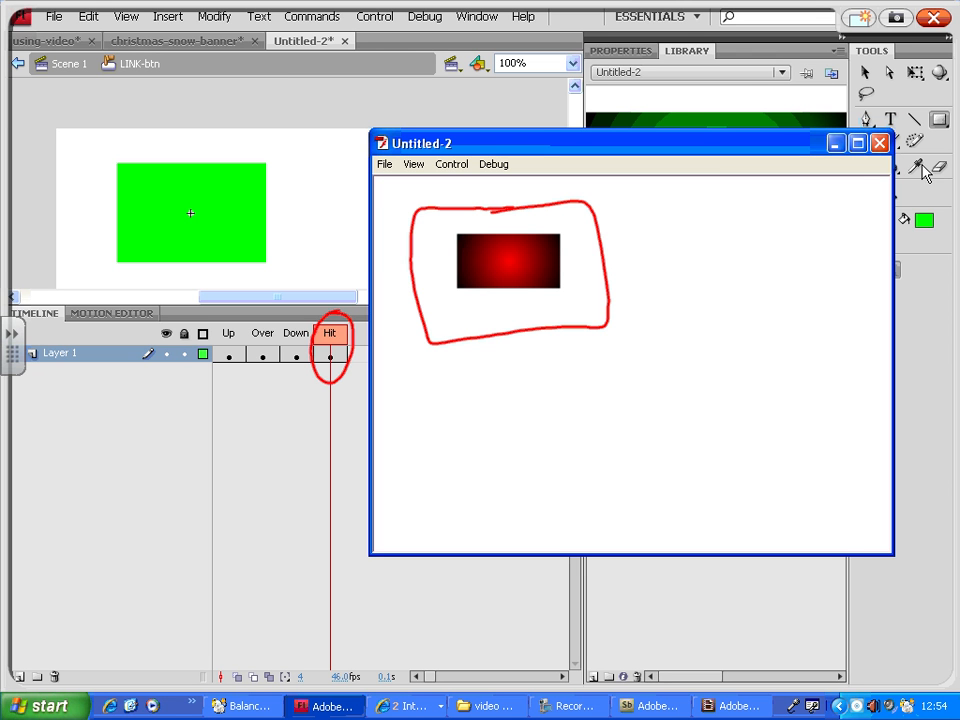
pyautogui.click(877, 145)
pyautogui.click(878, 146)
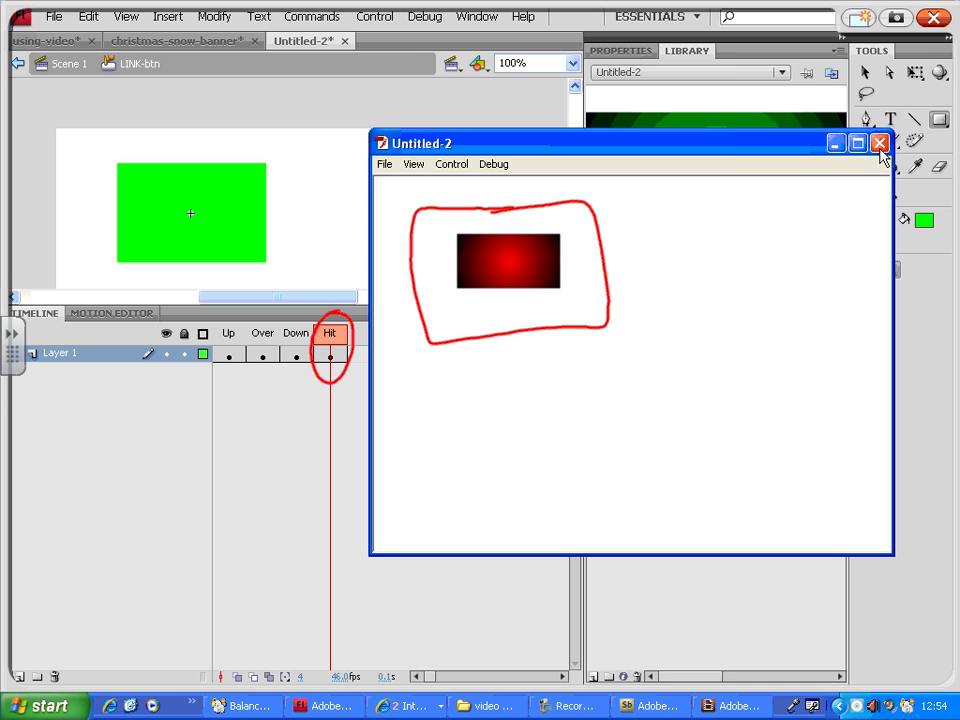
pyautogui.click(879, 147)
pyautogui.click(935, 22)
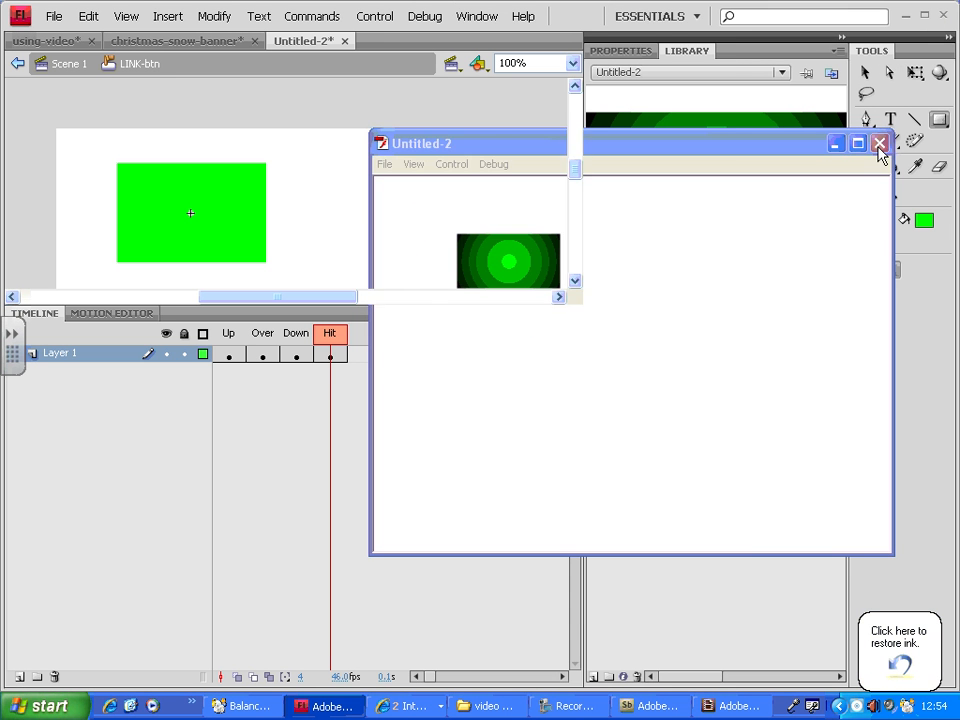
pyautogui.click(879, 146)
pyautogui.click(326, 356)
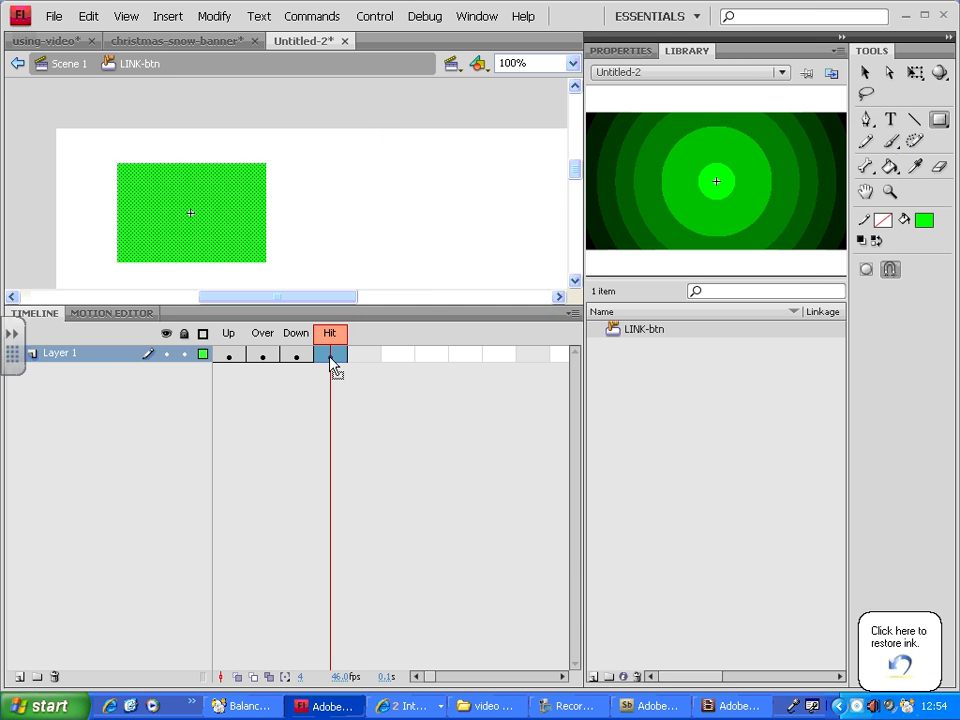
pyautogui.hotkey('ctrl', '-')
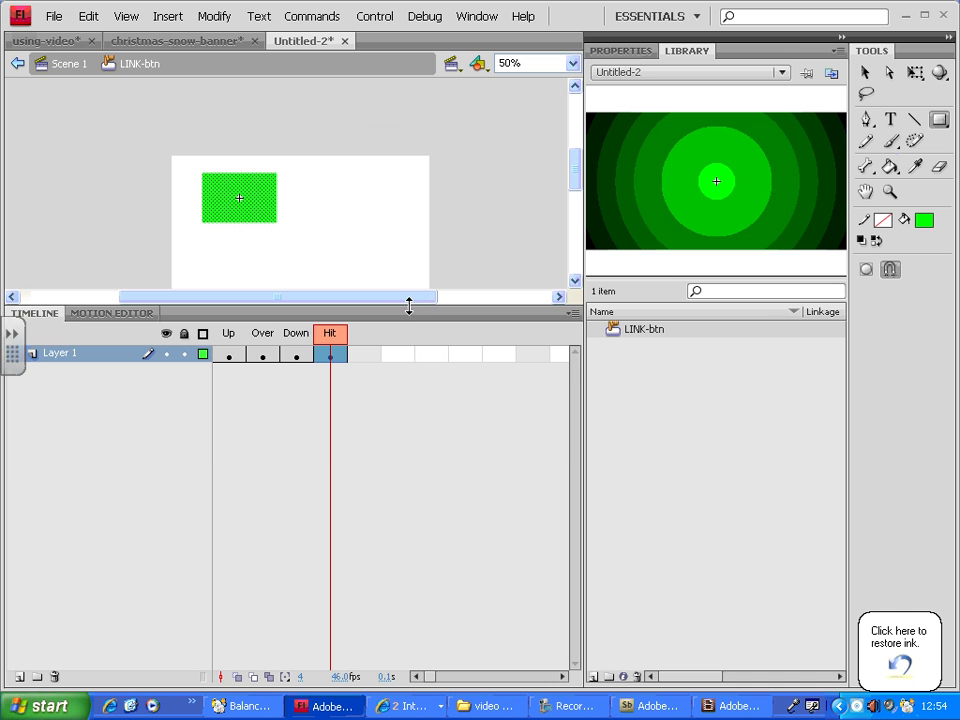
pyautogui.moveTo(409, 306); pyautogui.dragTo(408, 423)
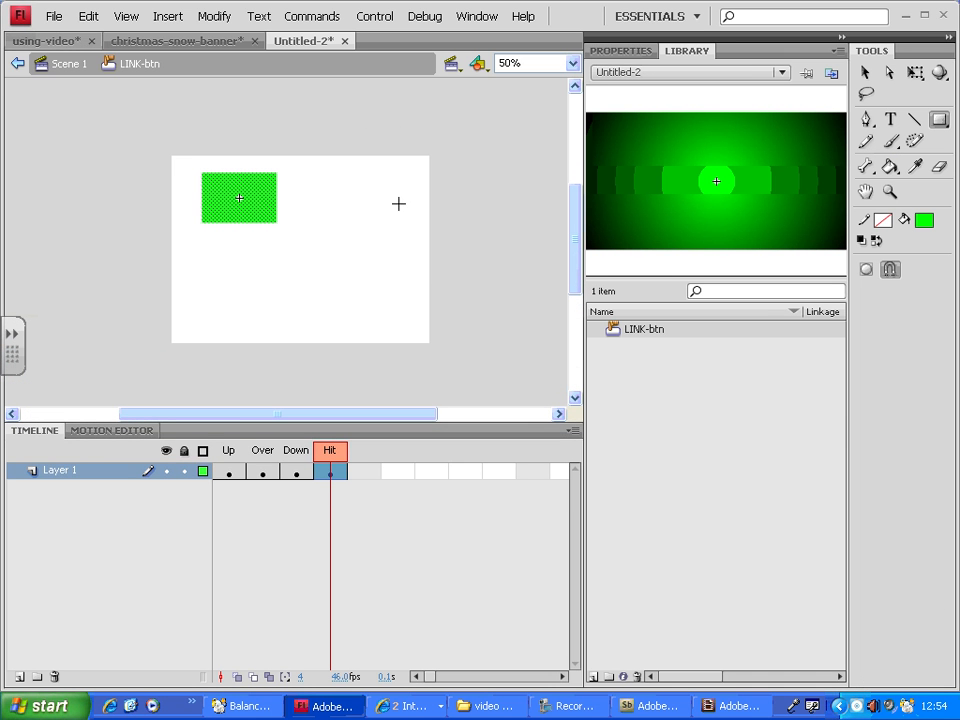
pyautogui.click(54, 16)
pyautogui.click(66, 52)
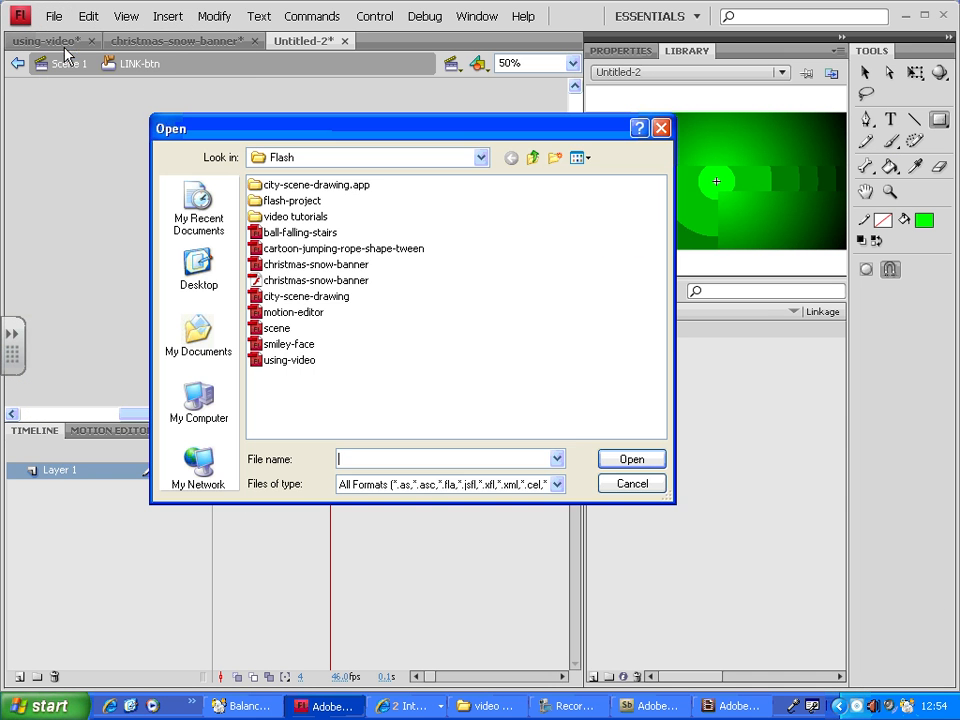
pyautogui.click(630, 488)
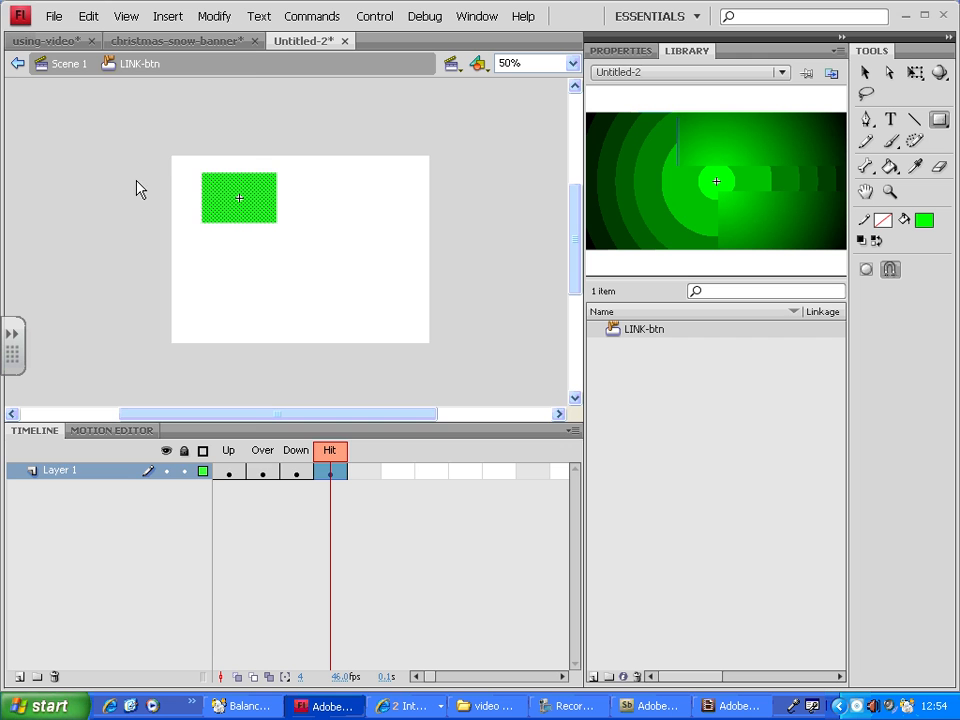
# Open the smiley-face document and test its movie
pyautogui.click(54, 16)
pyautogui.click(66, 54)
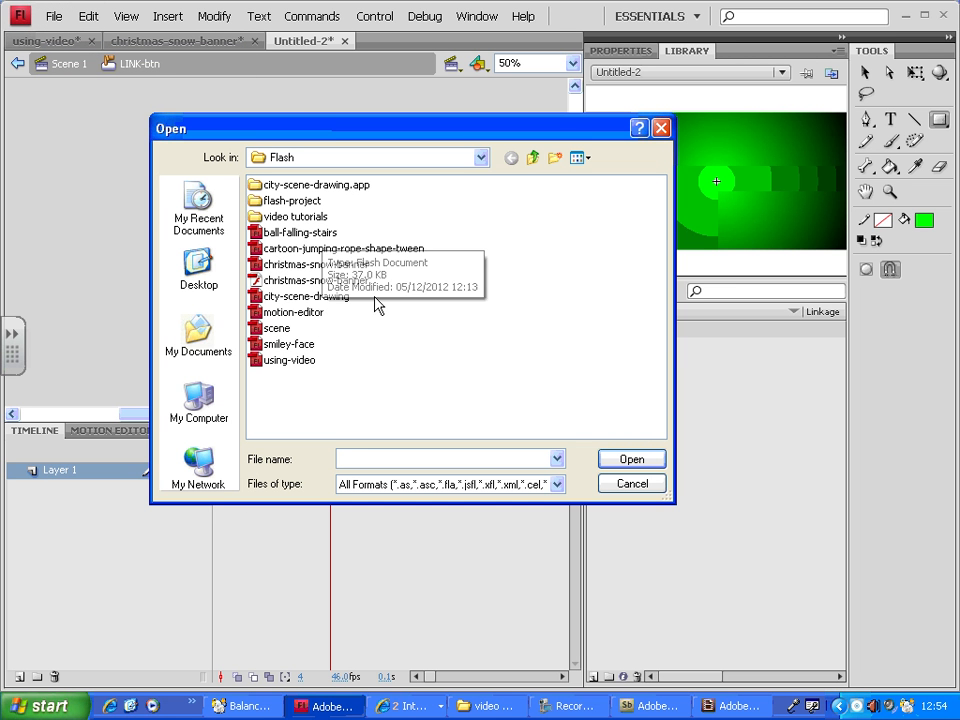
pyautogui.doubleClick(288, 346)
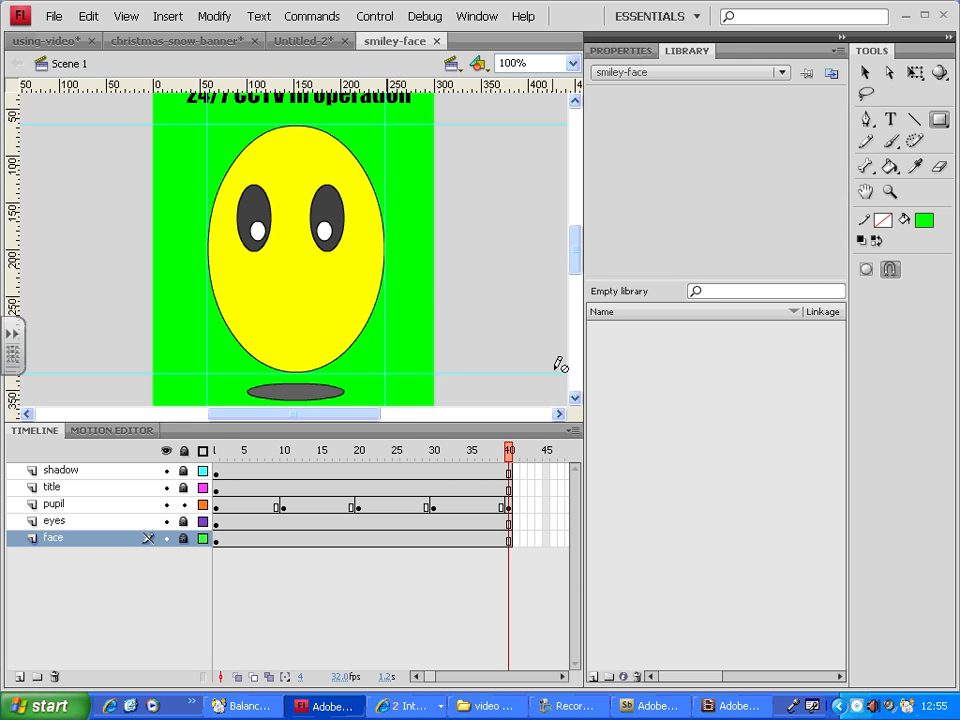
pyautogui.hotkey('ctrl', 'Return')
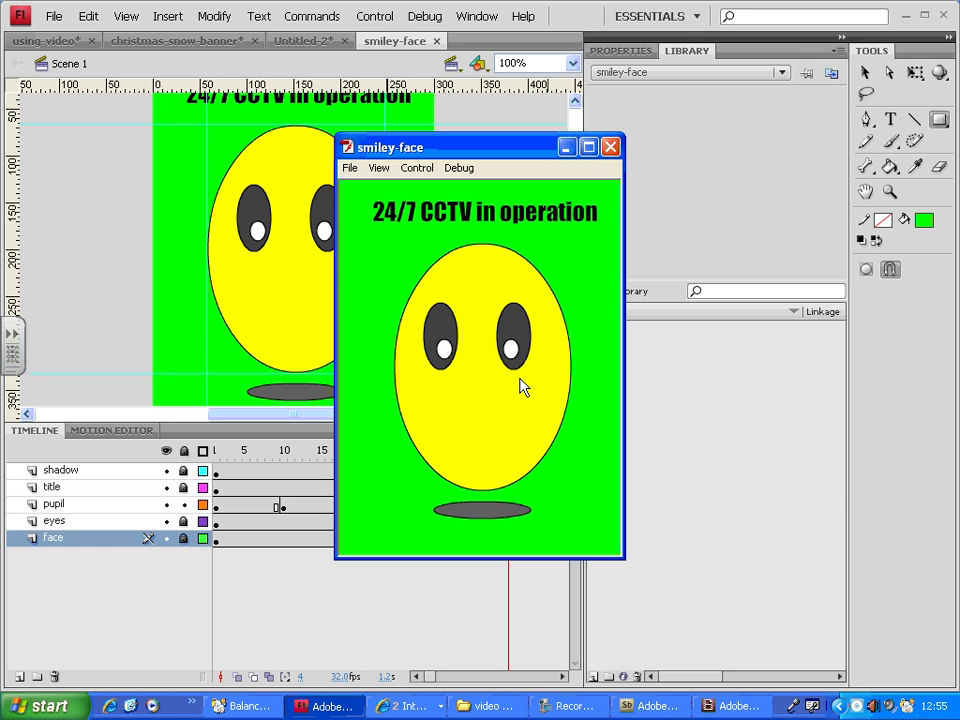
pyautogui.click(610, 147)
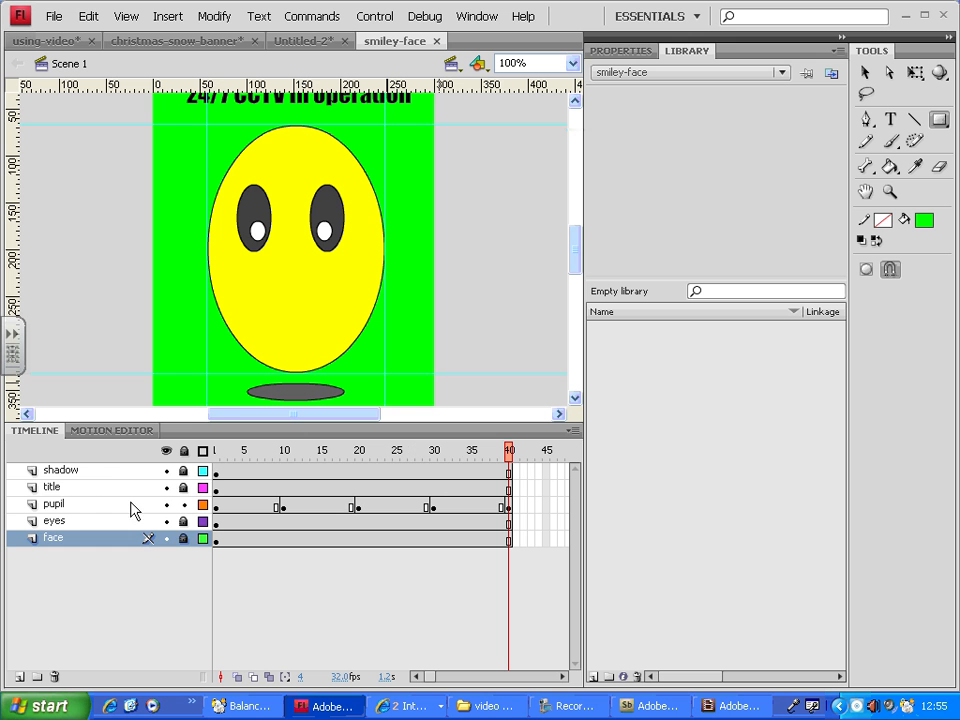
# Insert a new layer above the shadow layer
pyautogui.click(105, 487)
pyautogui.click(103, 470)
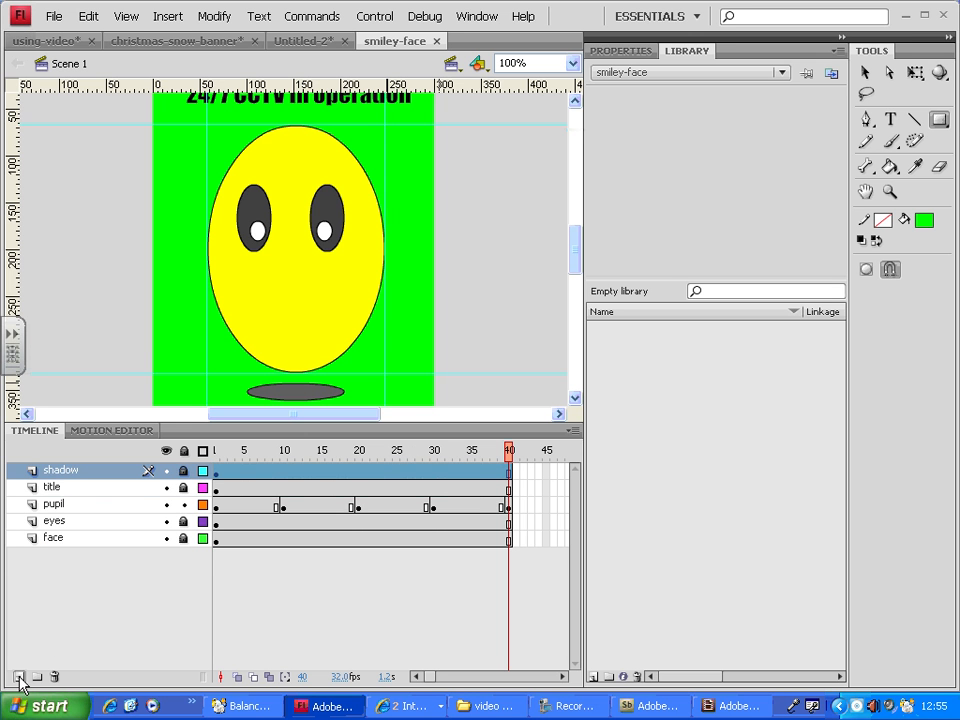
pyautogui.click(18, 677)
pyautogui.click(216, 474)
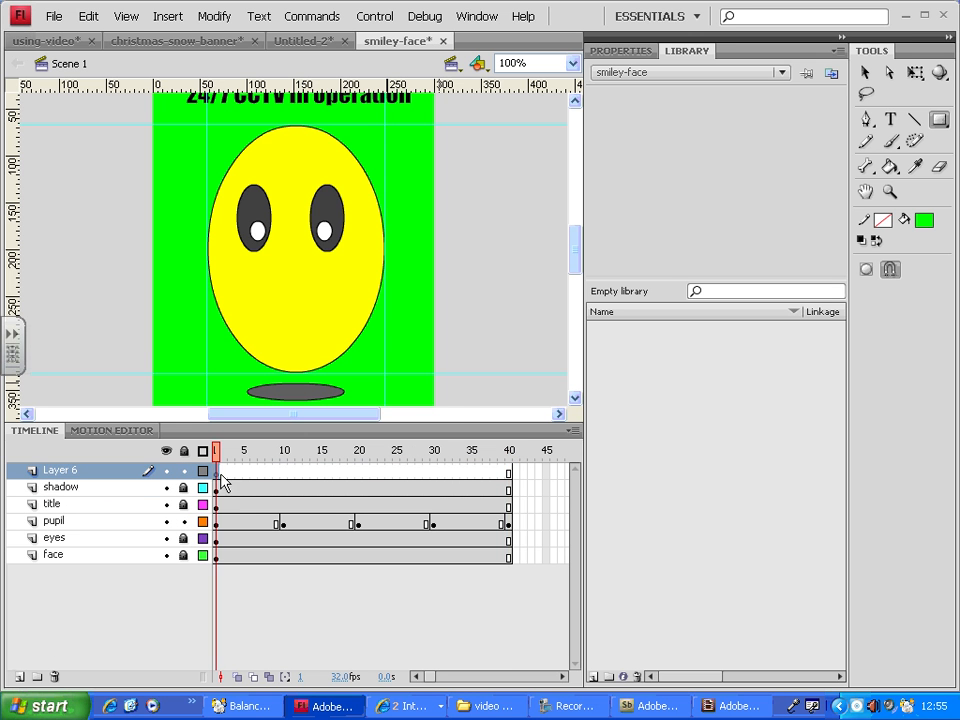
# Draw a green rectangle about 350 by 450 pixels covering the whole stage on the new layer and test the movie
pyautogui.hotkey('ctrl', '-')
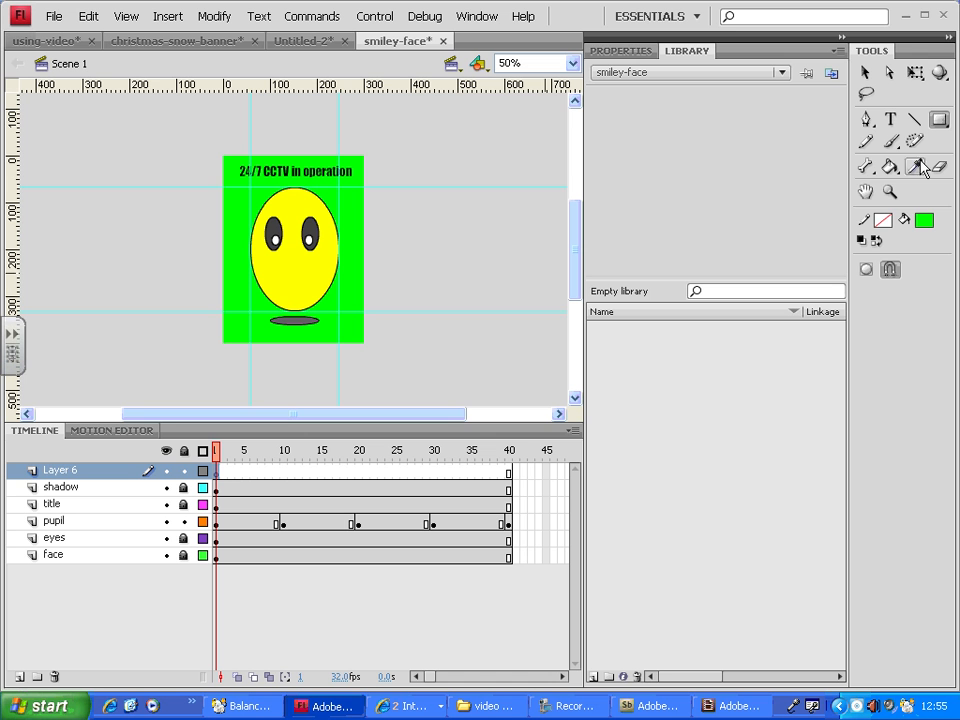
pyautogui.click(940, 120)
pyautogui.click(817, 120)
pyautogui.moveTo(211, 146); pyautogui.dragTo(376, 358)
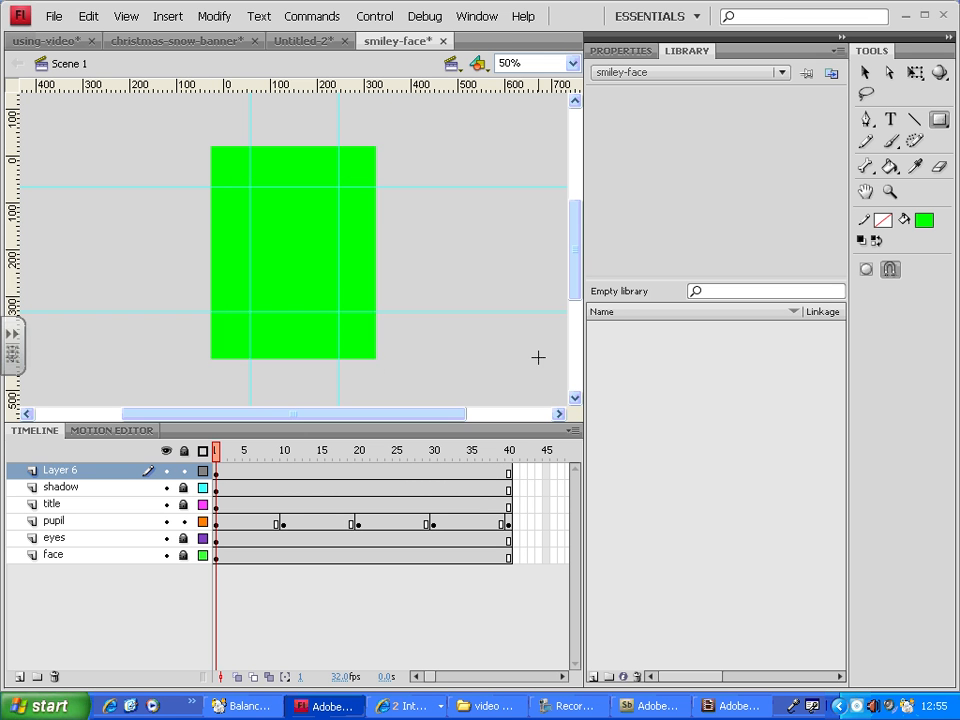
pyautogui.hotkey('ctrl', 'Return')
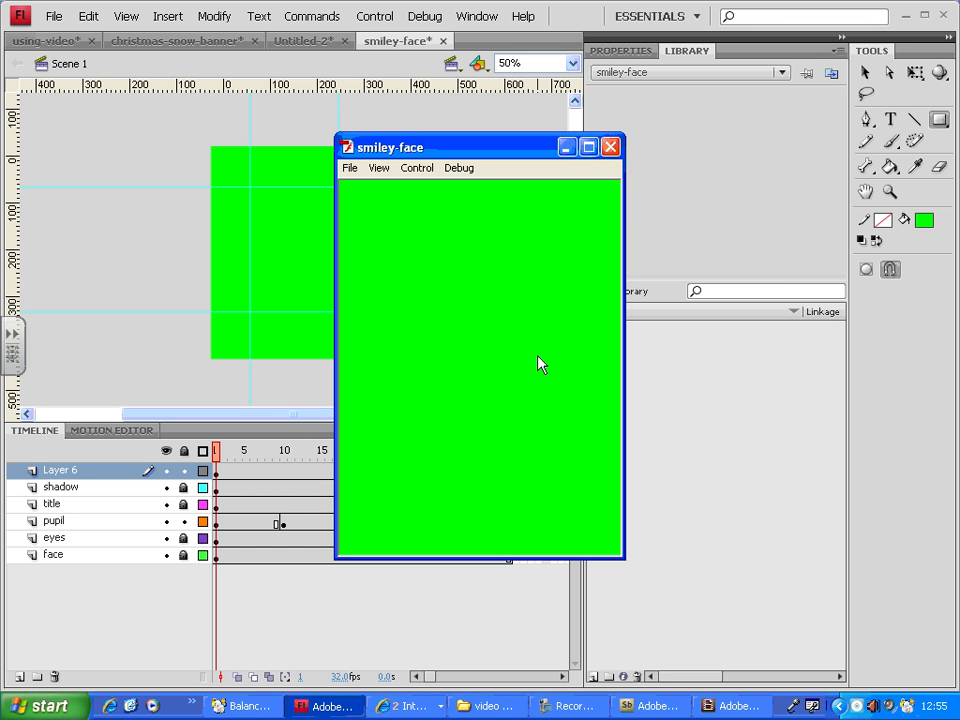
pyautogui.click(610, 147)
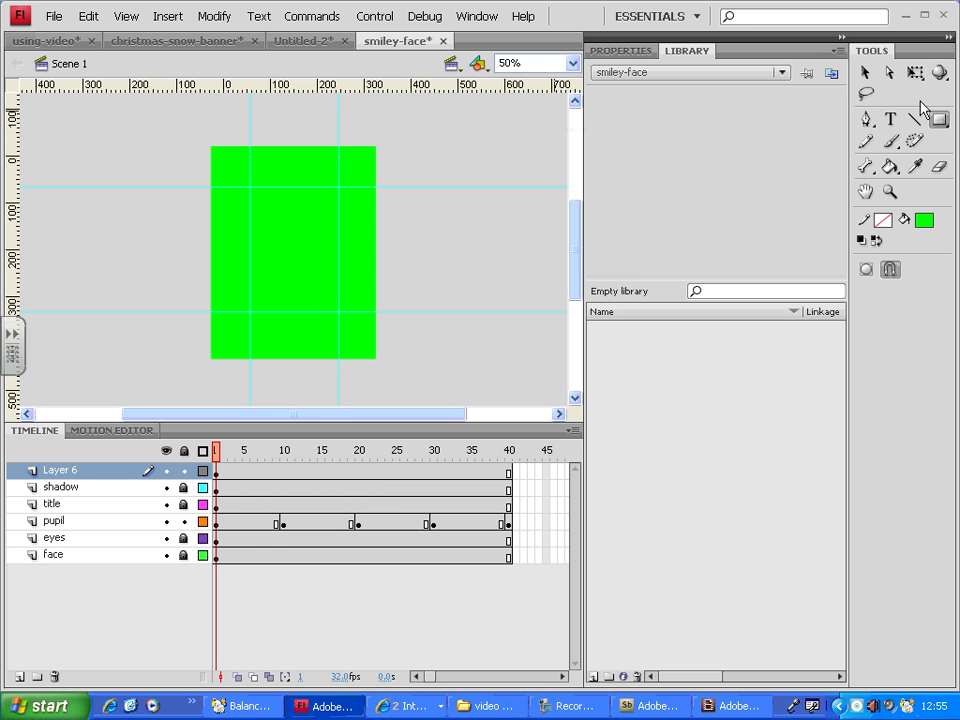
# Convert the rectangle into a button symbol and test the movie
pyautogui.click(866, 75)
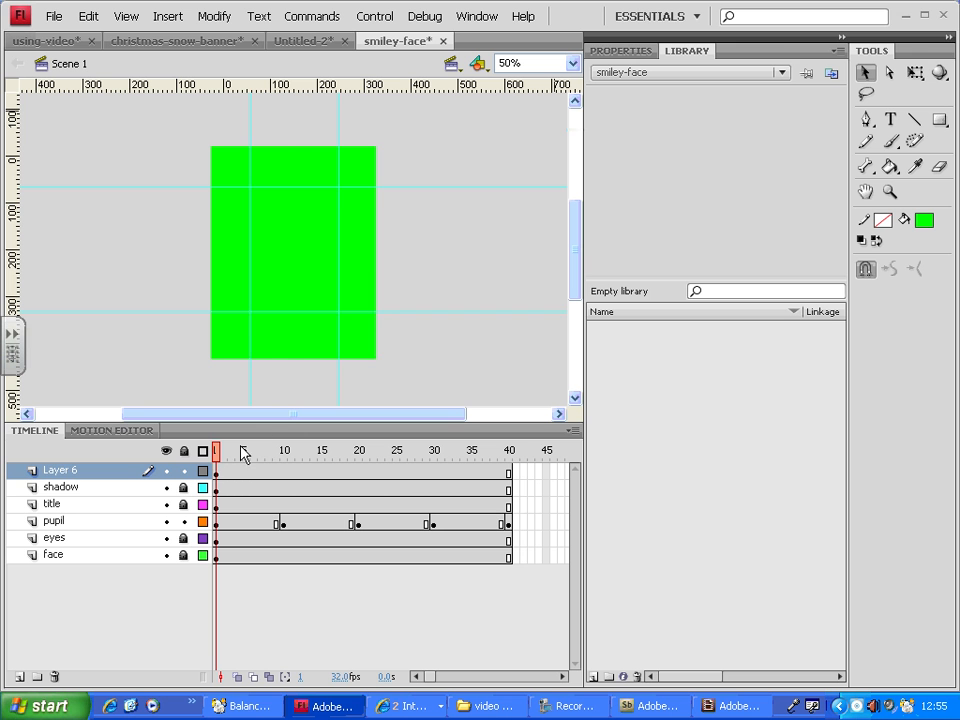
pyautogui.click(216, 472)
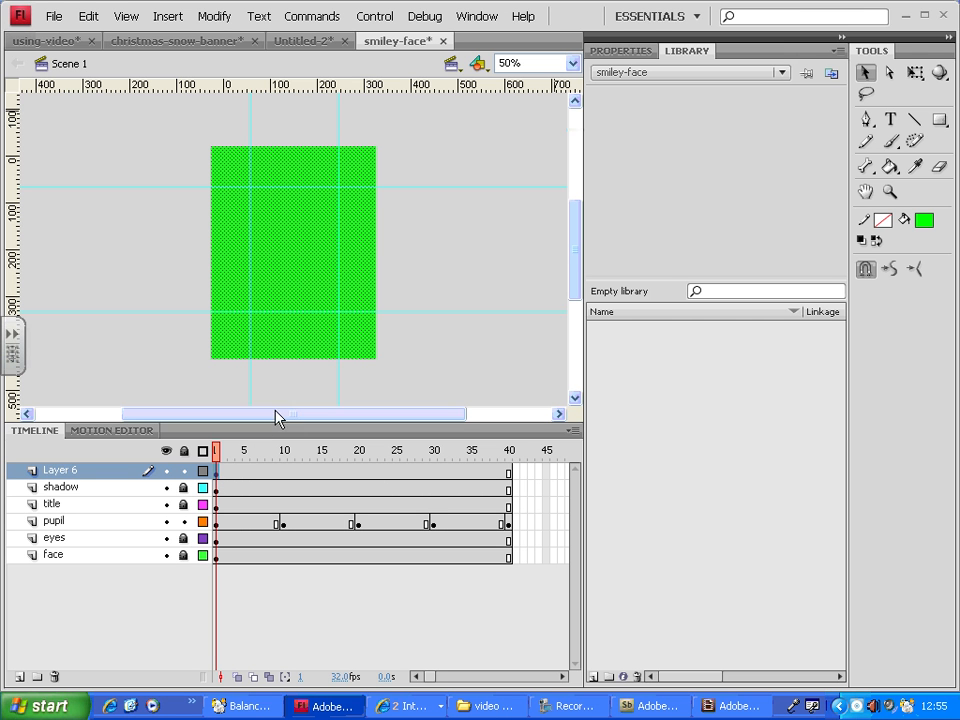
pyautogui.click(216, 17)
pyautogui.click(287, 62)
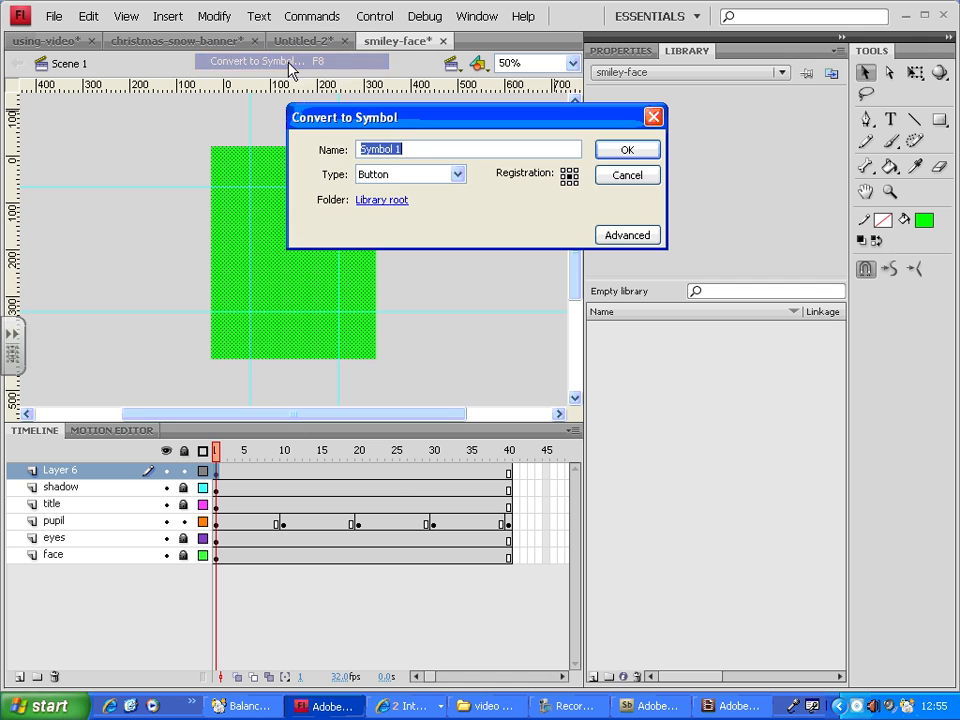
pyautogui.click(645, 152)
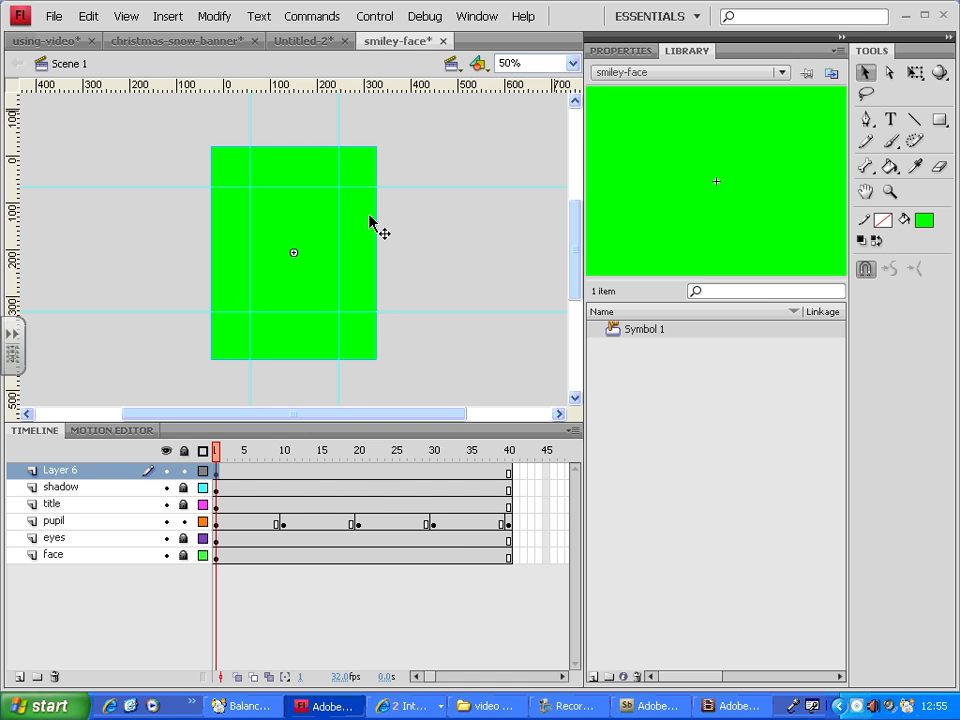
pyautogui.hotkey('ctrl', 'Return')
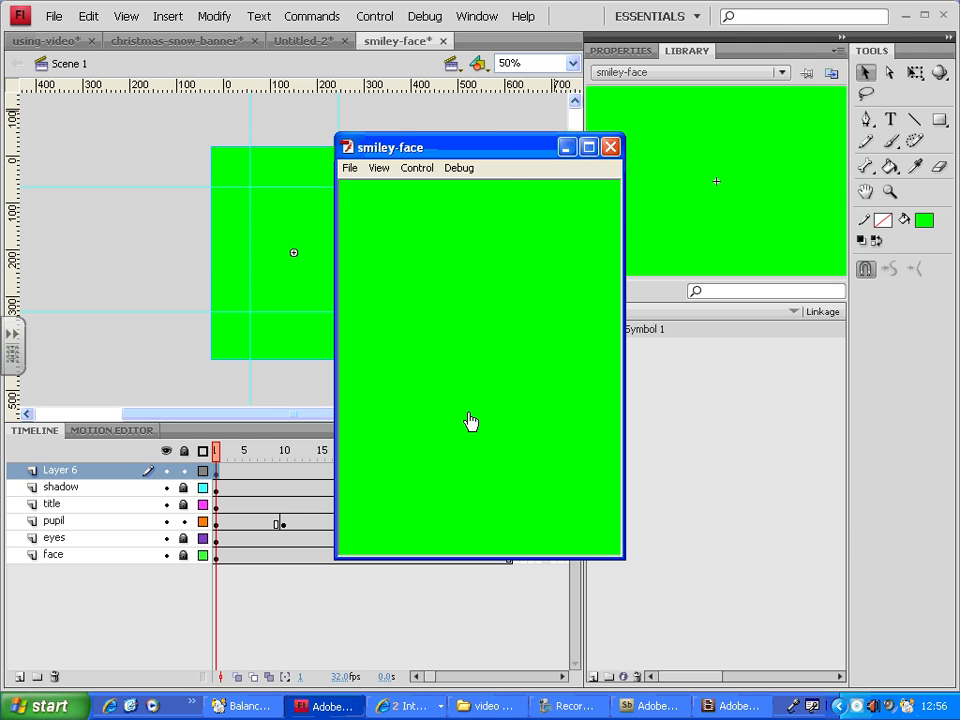
pyautogui.click(610, 147)
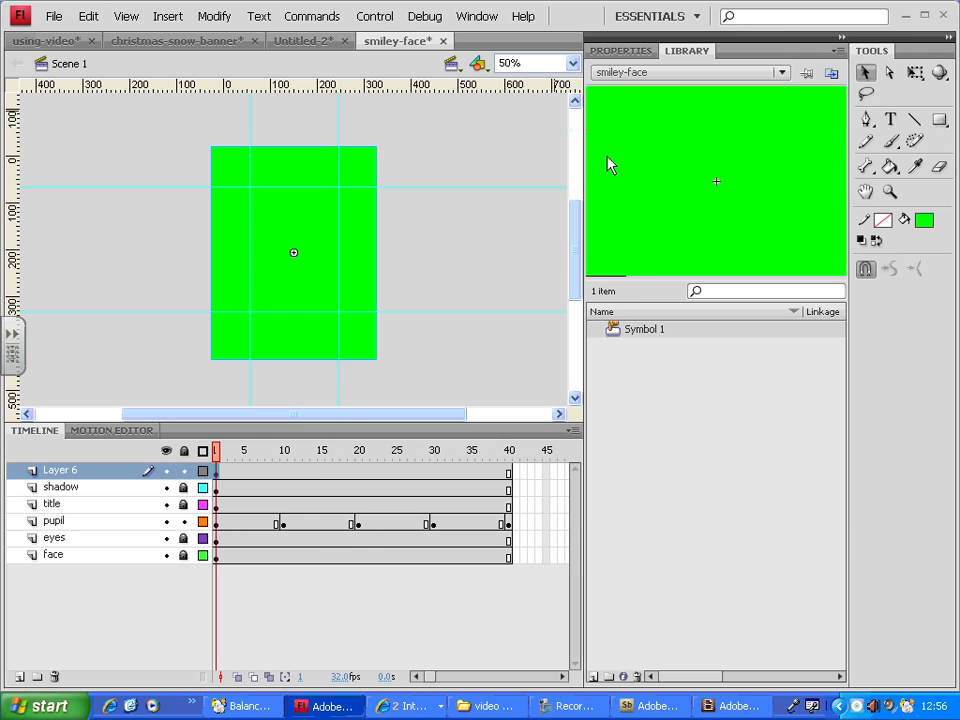
# Edit the button symbol, move its Up keyframe to the Hit frame, and test the movie
pyautogui.doubleClick(315, 240)
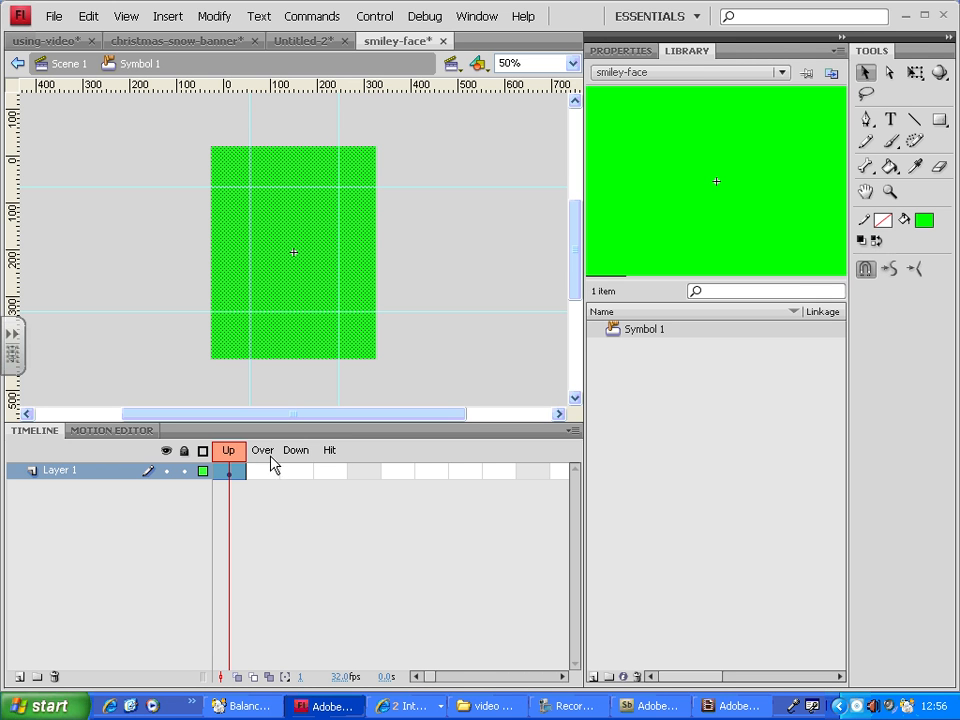
pyautogui.click(236, 476)
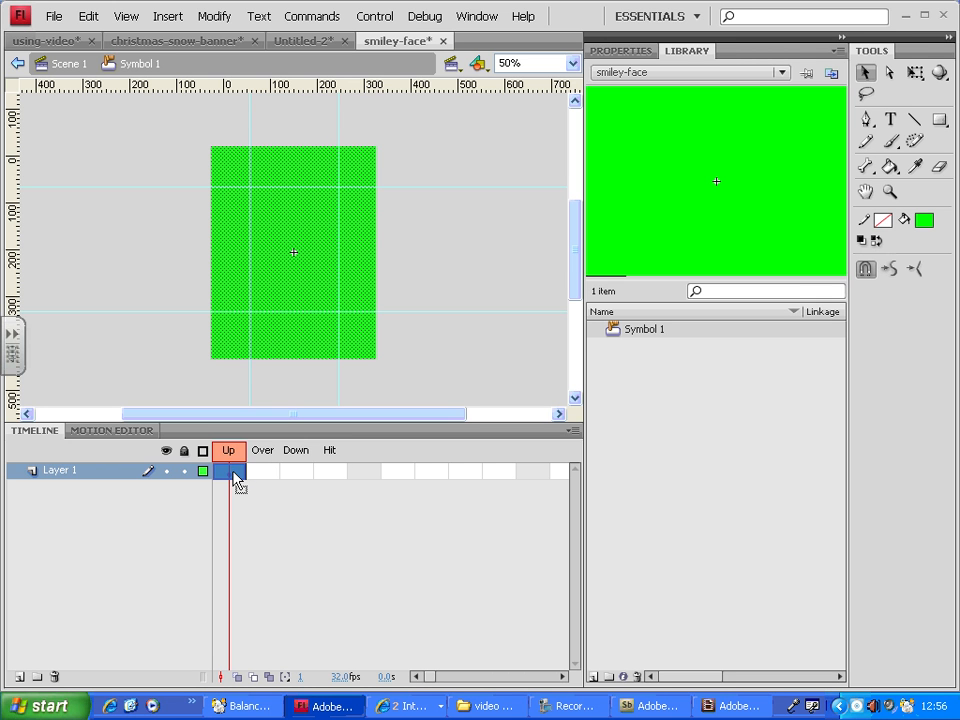
pyautogui.moveTo(236, 480); pyautogui.dragTo(331, 478)
pyautogui.click(473, 352)
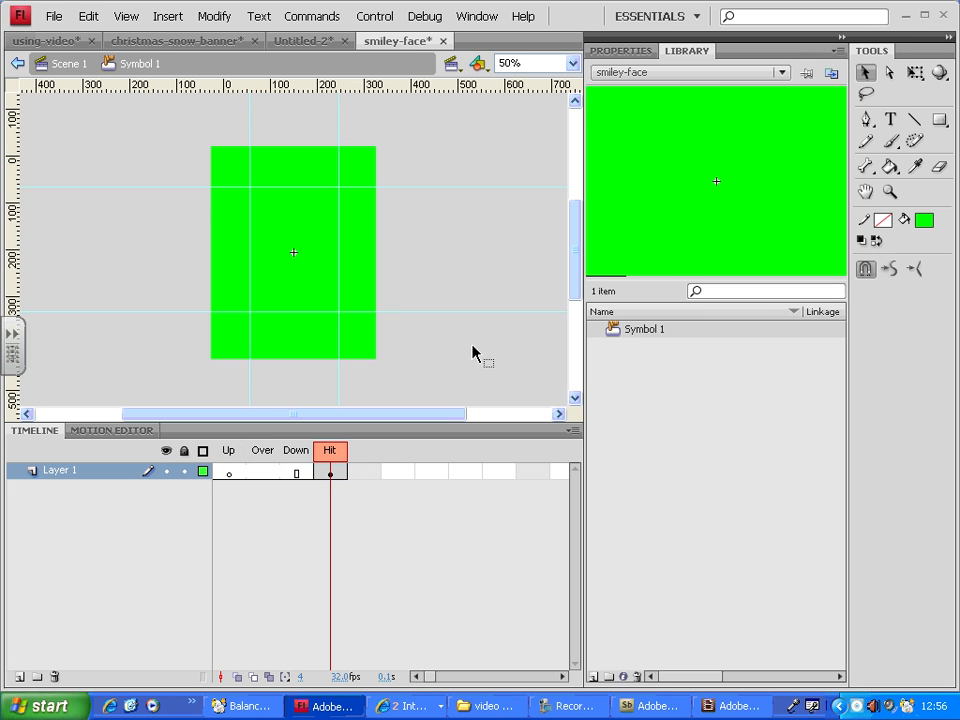
pyautogui.hotkey('ctrl', 'Return')
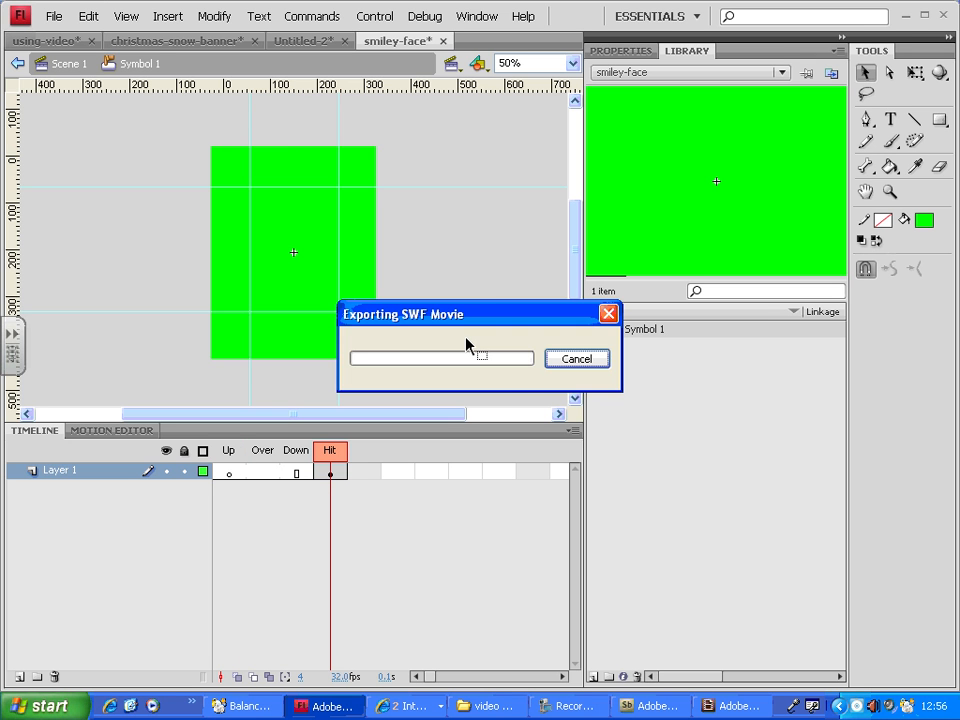